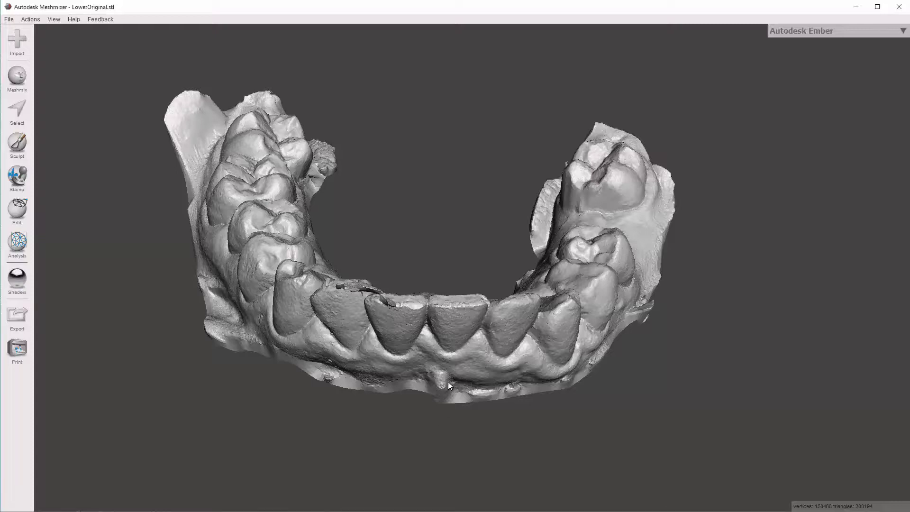
# Step: Examine the lower arch scan from the front, above and underneath, including the stray debris along the front teeth's biting edges
pyautogui.moveTo(448, 382); pyautogui.dragTo(478, 268, button='right')
pyautogui.moveTo(613, 228); pyautogui.dragTo(568, 239, button='right')
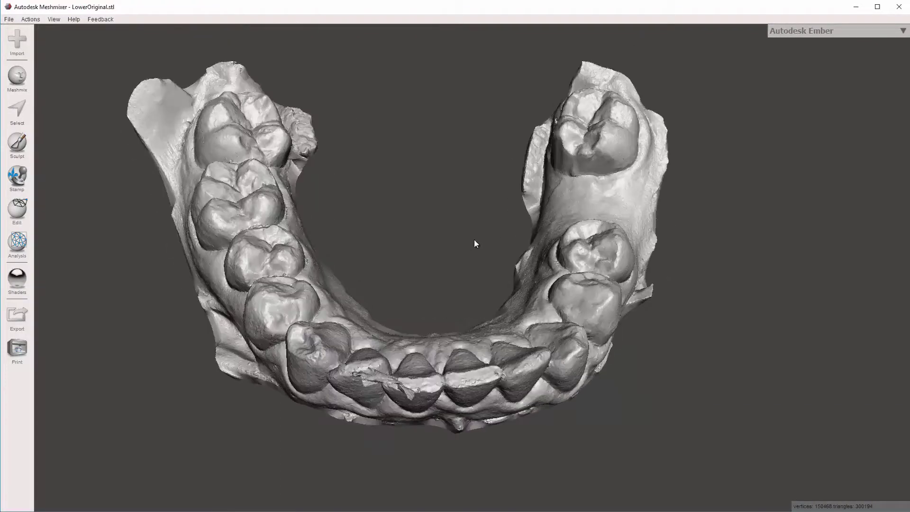
pyautogui.moveTo(474, 240); pyautogui.dragTo(439, 245, button='right')
pyautogui.moveTo(407, 322); pyautogui.dragTo(404, 304, button='right')
pyautogui.moveTo(443, 351); pyautogui.dragTo(471, 284, button='right')
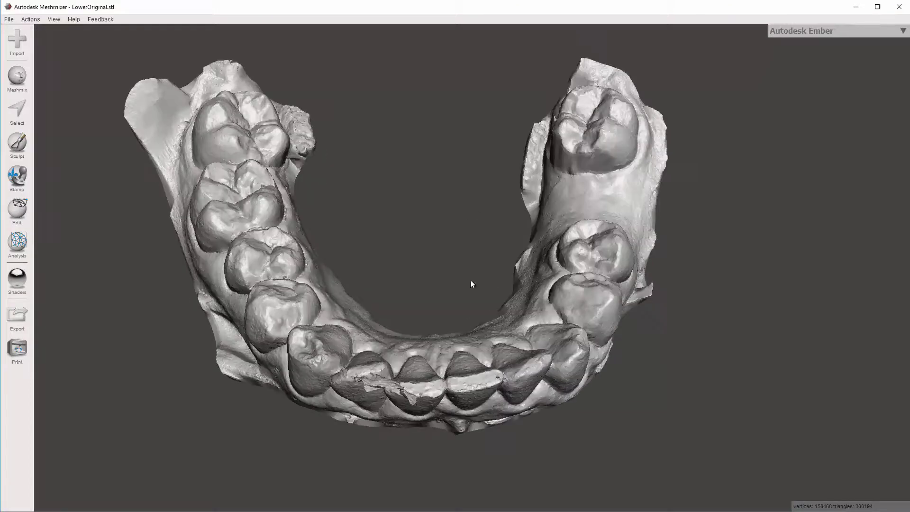
pyautogui.moveTo(487, 163); pyautogui.dragTo(416, 180, button='right')
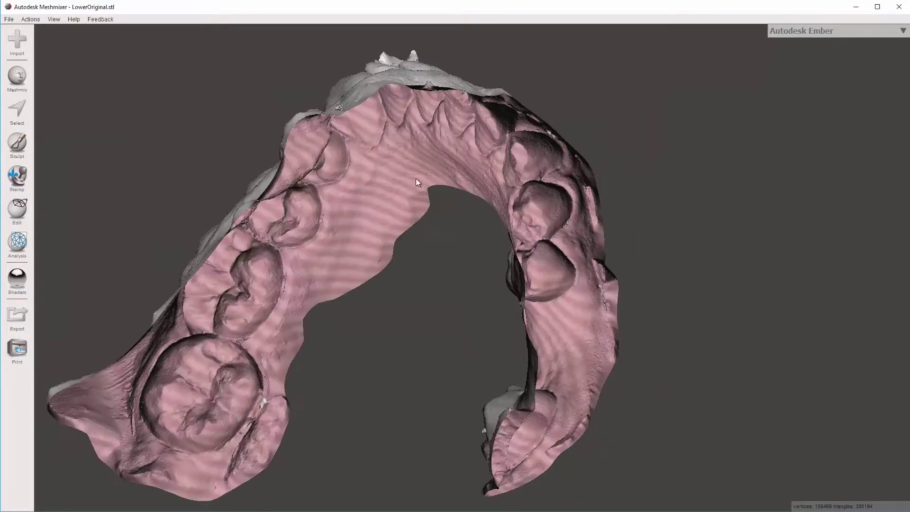
pyautogui.moveTo(531, 156); pyautogui.dragTo(435, 151, button='right')
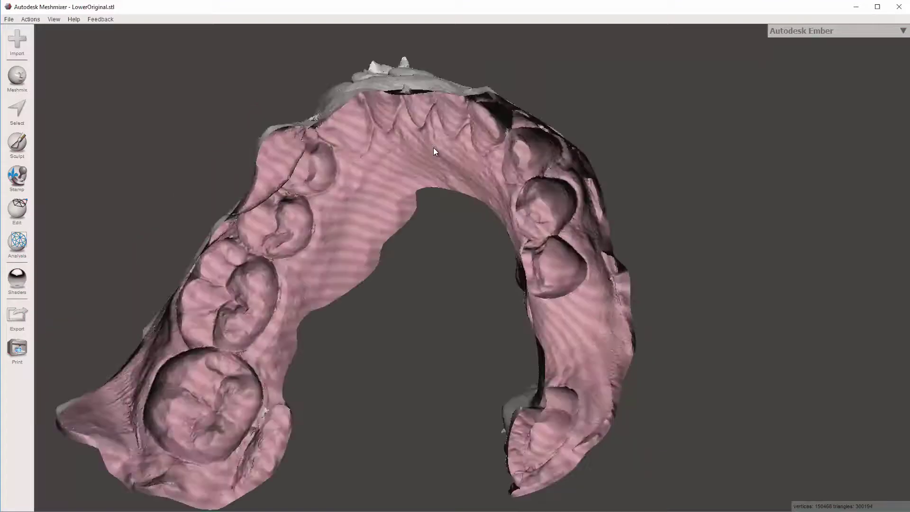
pyautogui.moveTo(439, 81); pyautogui.dragTo(453, 134, button='right')
pyautogui.moveTo(435, 221); pyautogui.dragTo(419, 260, button='right')
pyautogui.scroll(3, 412, 266)
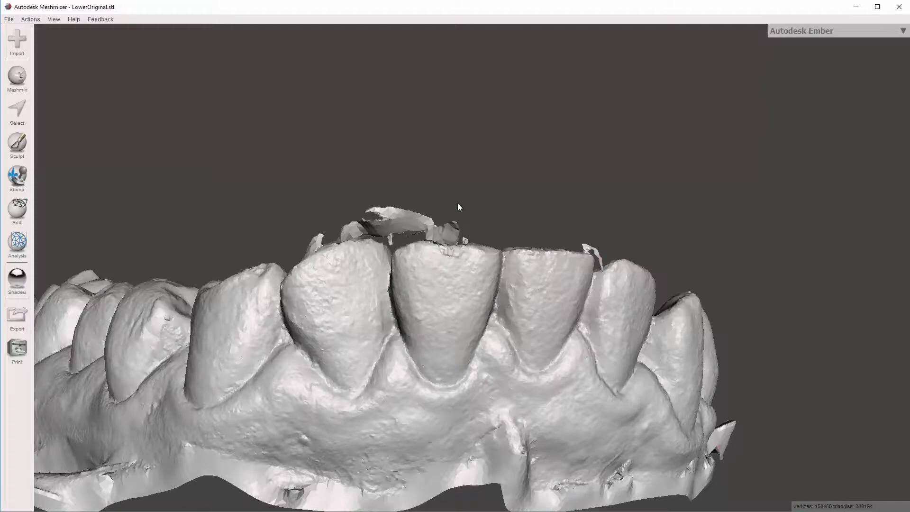
pyautogui.moveTo(472, 203)
pyautogui.mouseDown(button='right')
pyautogui.moveTo(465, 223)
pyautogui.moveTo(476, 217)
pyautogui.mouseUp(button='right')
pyautogui.moveTo(456, 347); pyautogui.dragTo(456, 346, button='right')
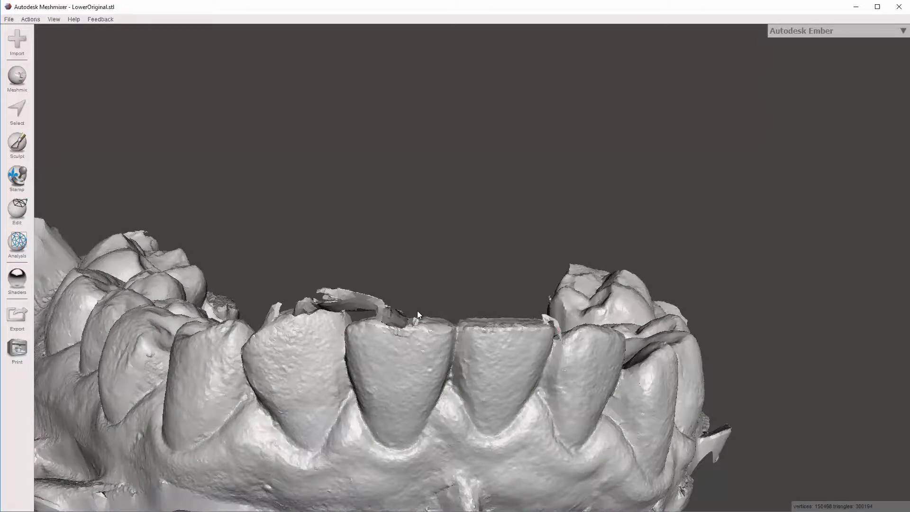
pyautogui.moveTo(419, 304); pyautogui.dragTo(37, 124, button='right')
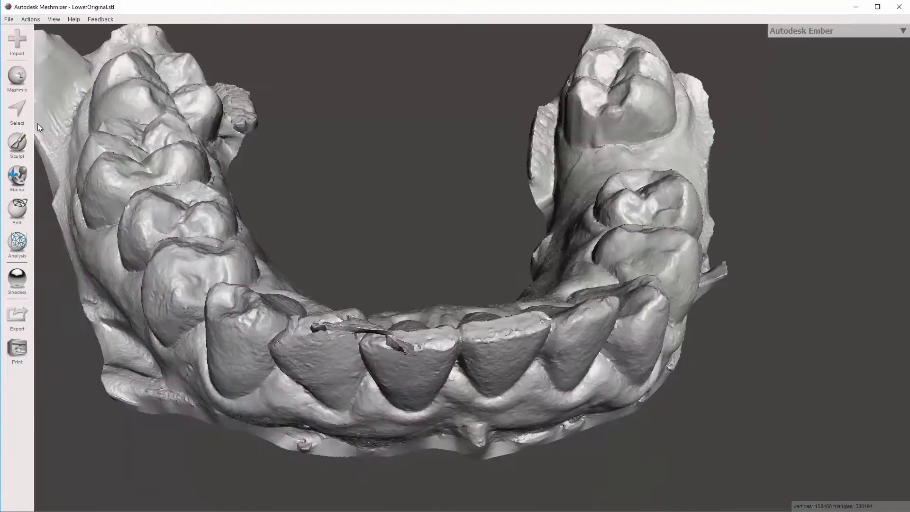
pyautogui.click(30, 109)
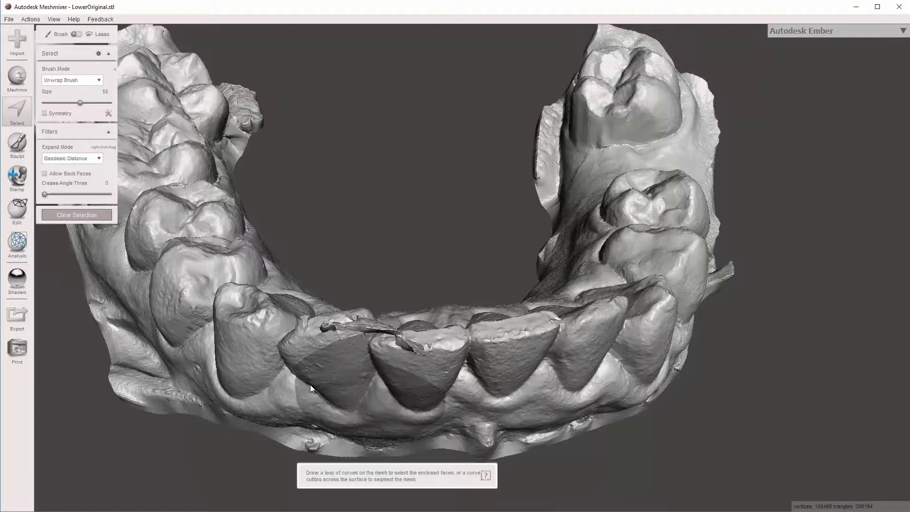
pyautogui.press('Escape')
pyautogui.press('s')
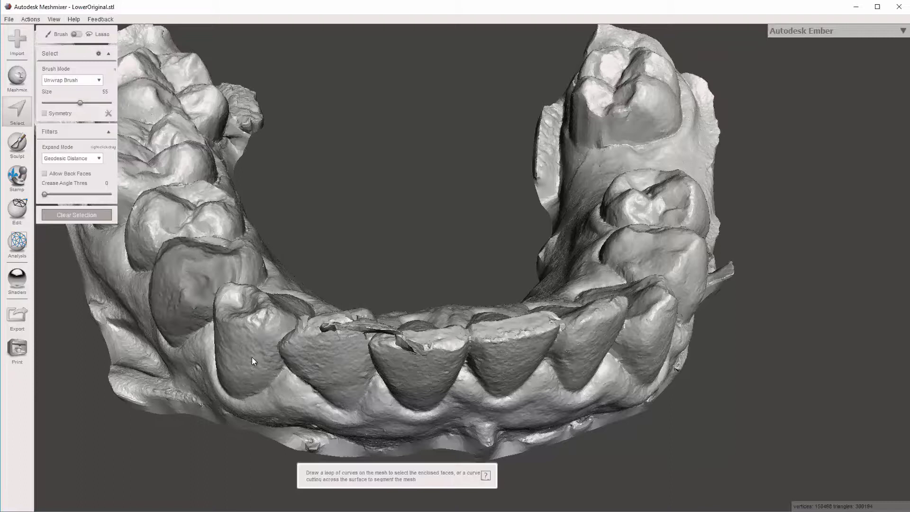
pyautogui.moveTo(302, 359); pyautogui.dragTo(368, 361)
pyautogui.moveTo(445, 359); pyautogui.dragTo(527, 350)
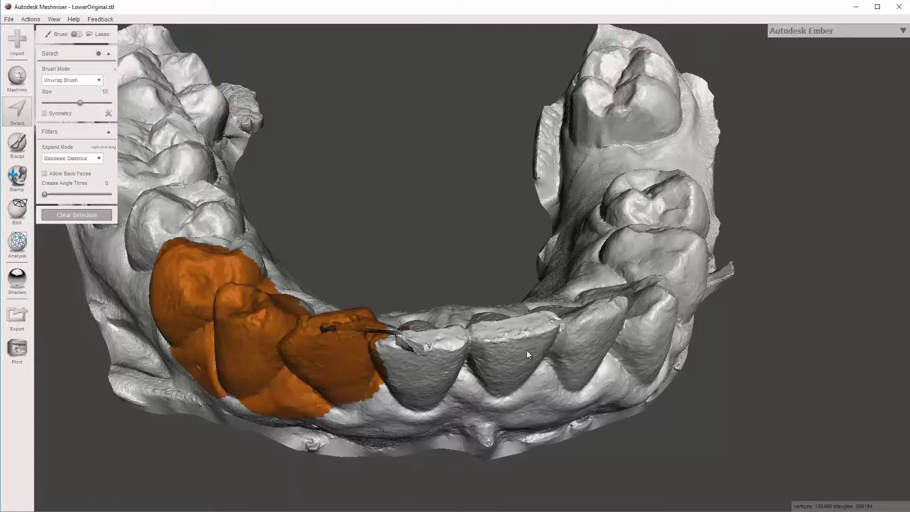
pyautogui.click(318, 370)
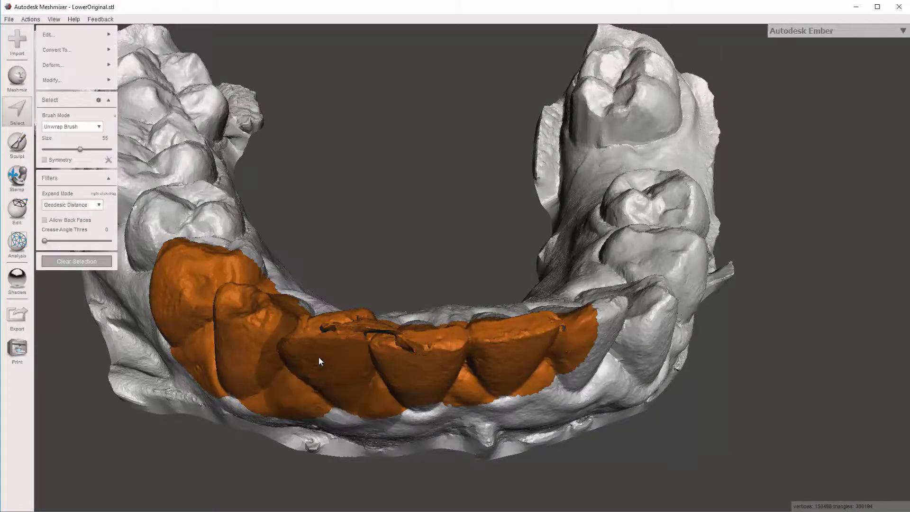
pyautogui.keyDown('alt'); pyautogui.moveTo(319, 360); pyautogui.dragTo(332, 377); pyautogui.keyUp('alt')
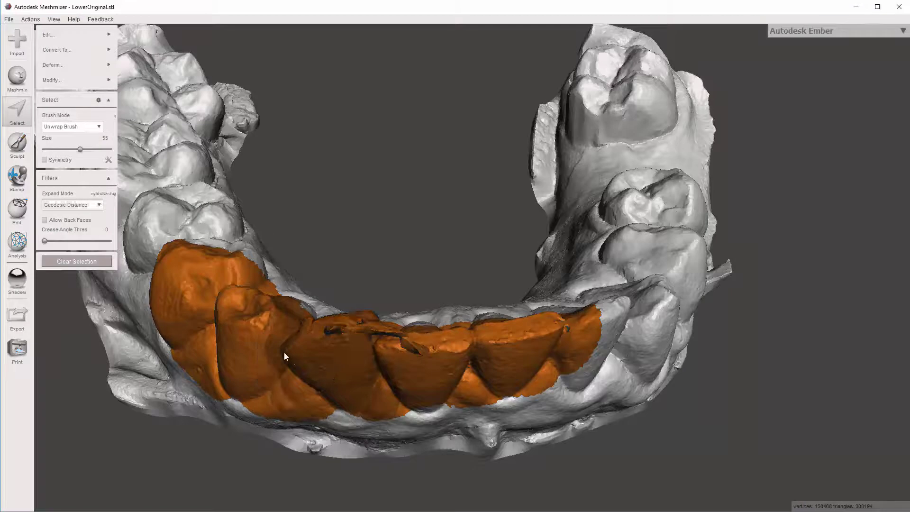
pyautogui.press('Escape')
# Step: Select the stray debris along the front teeth's biting edges with an Unwrap Brush of size 26 and delete it
pyautogui.press('s')
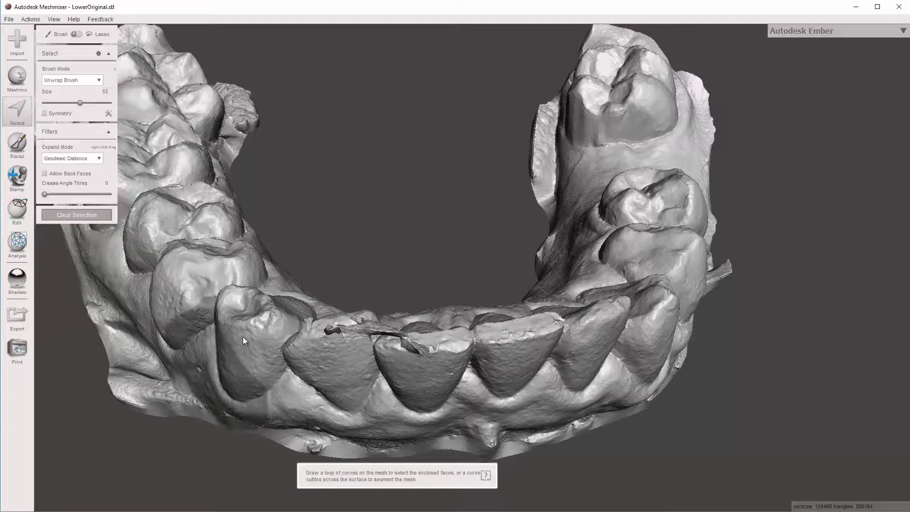
pyautogui.press('[')
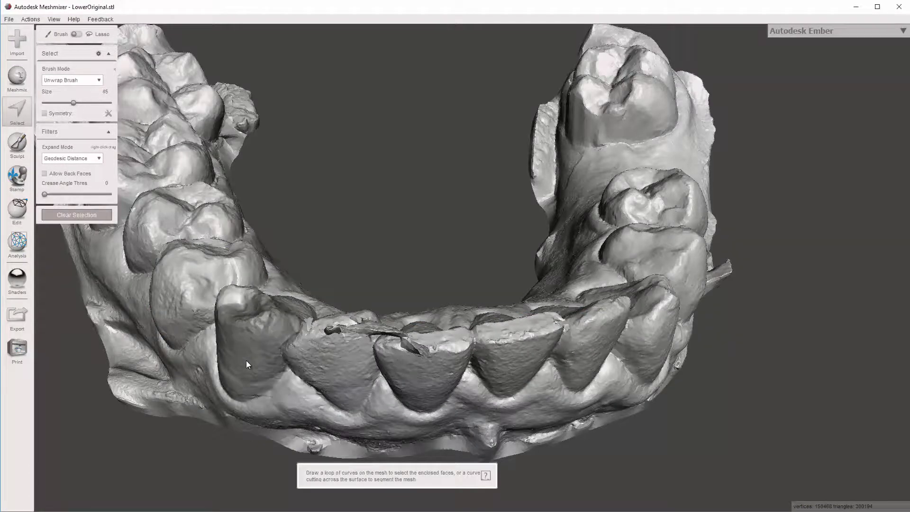
pyautogui.press('[')
pyautogui.press('[')
pyautogui.press('[')
pyautogui.press('[')
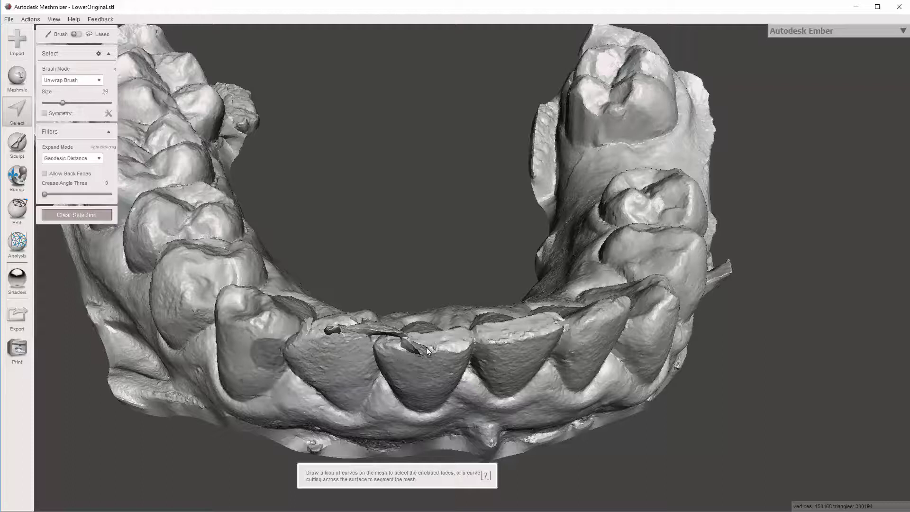
pyautogui.moveTo(403, 277); pyautogui.dragTo(393, 213, button='right')
pyautogui.moveTo(377, 204); pyautogui.dragTo(288, 214)
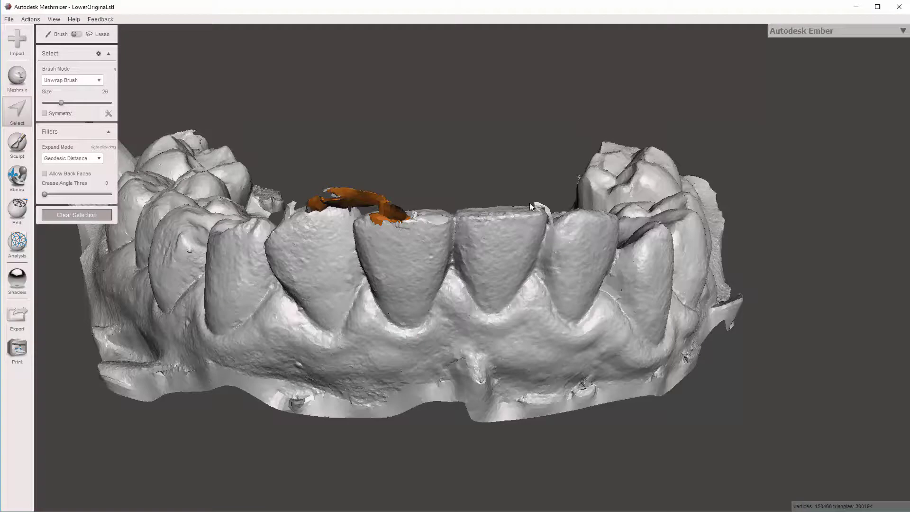
pyautogui.click(540, 208)
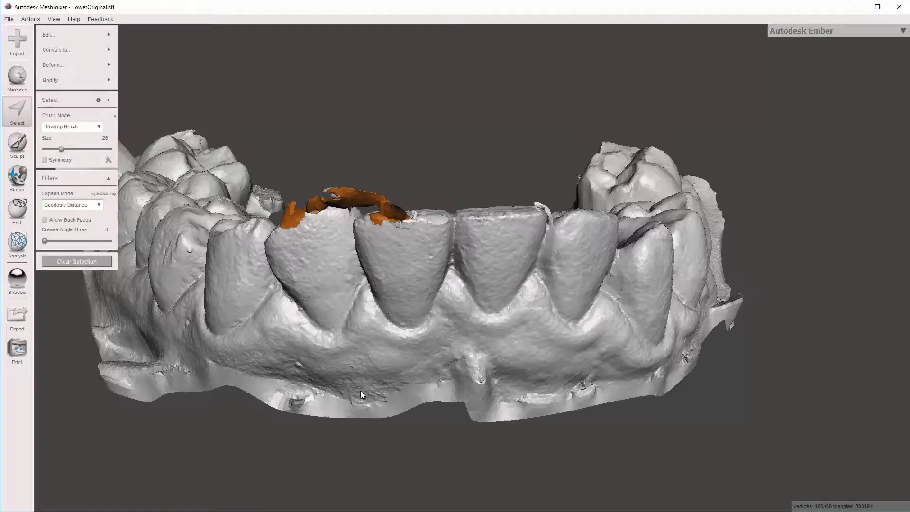
pyautogui.moveTo(387, 378); pyautogui.dragTo(371, 313, button='right')
pyautogui.click(393, 372)
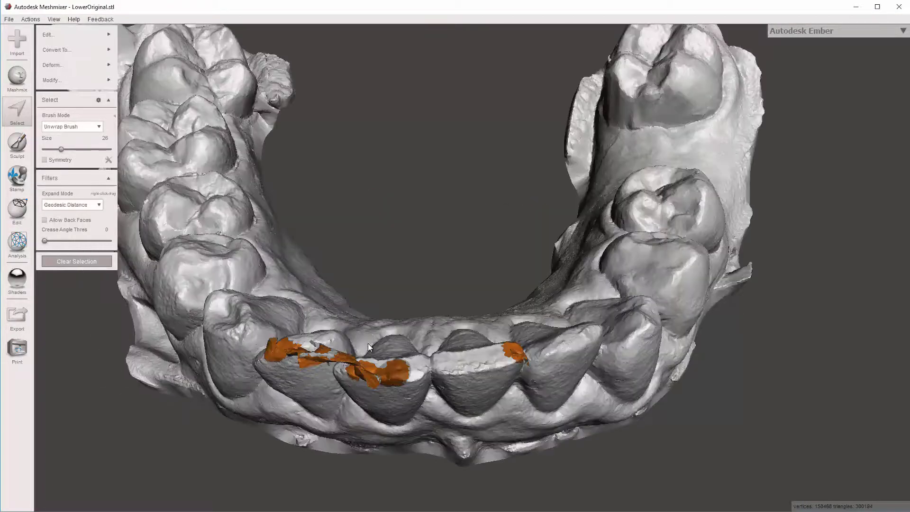
pyautogui.moveTo(319, 448); pyautogui.dragTo(327, 447, button='right')
pyautogui.moveTo(319, 435); pyautogui.dragTo(330, 444)
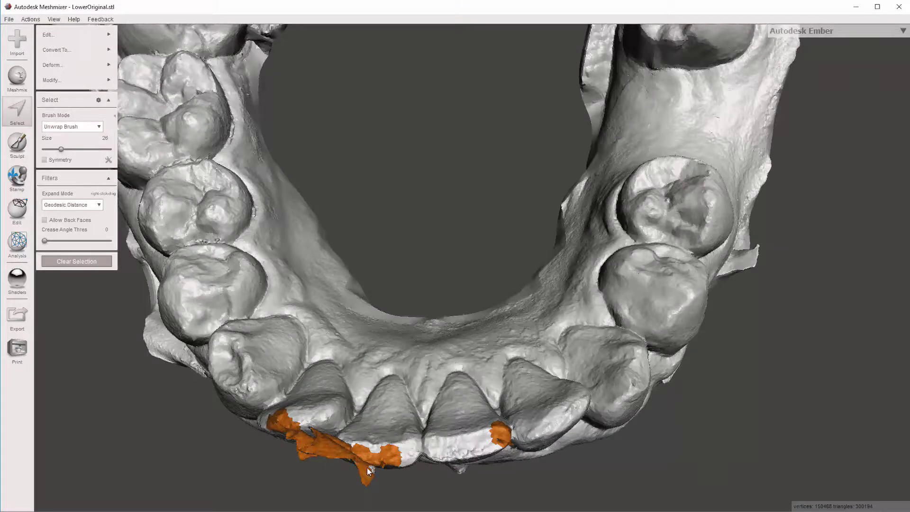
pyautogui.moveTo(399, 340); pyautogui.dragTo(448, 260, button='right')
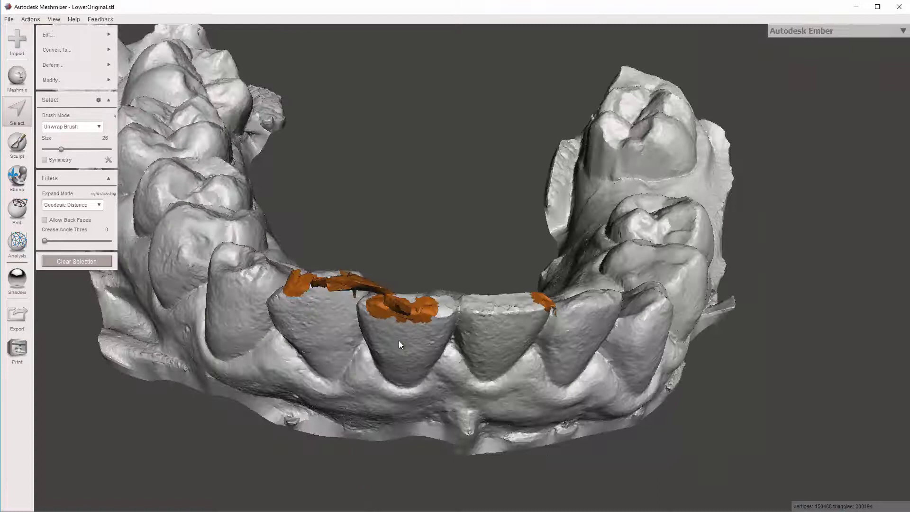
pyautogui.press('Delete')
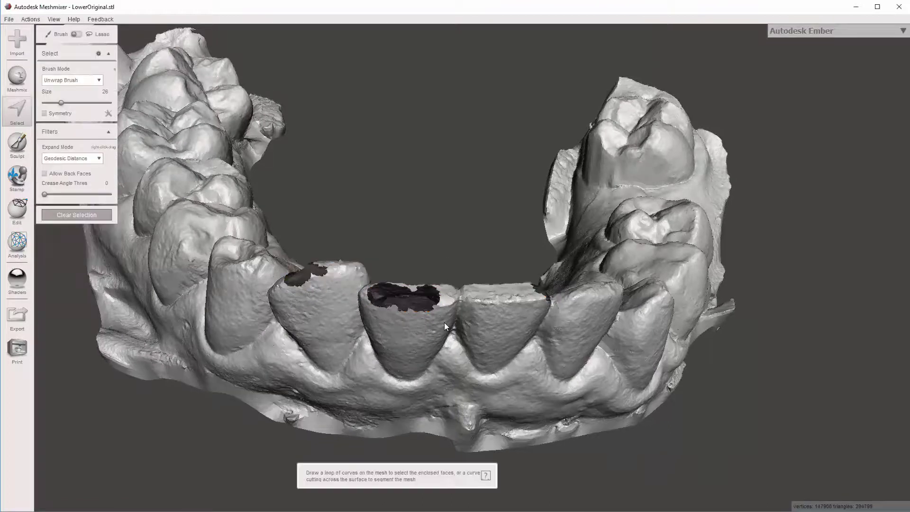
# Step: Inspect the openings in the front teeth's biting edges, undo the debris deletion and clear the restored selection
pyautogui.moveTo(446, 274); pyautogui.dragTo(346, 189, button='right')
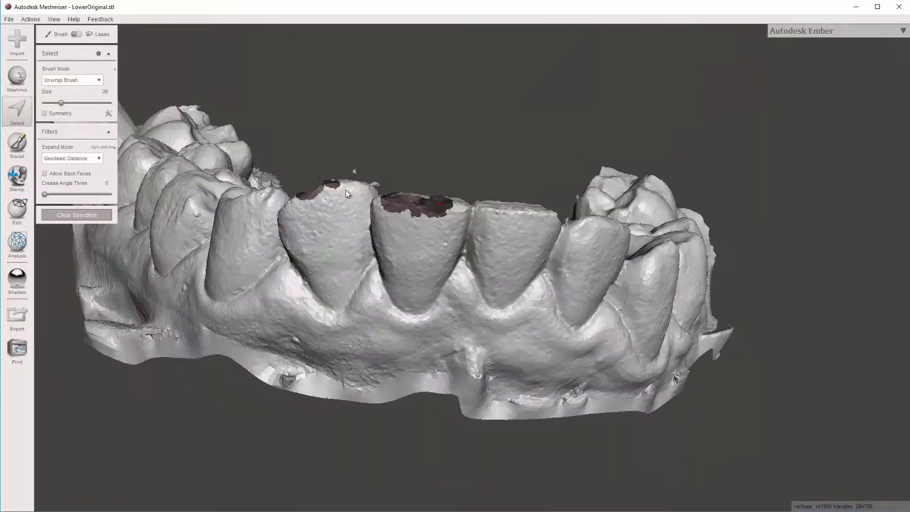
pyautogui.moveTo(304, 169); pyautogui.dragTo(298, 159, button='right')
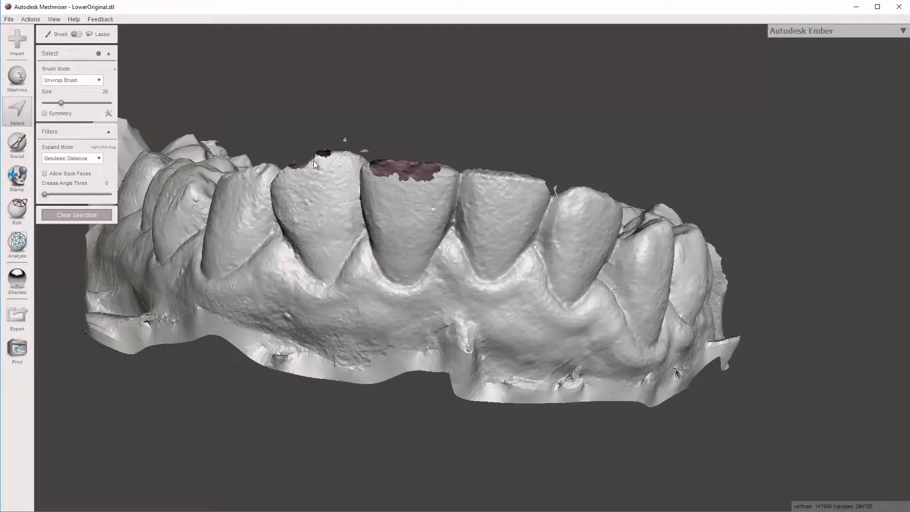
pyautogui.click(303, 152)
pyautogui.moveTo(391, 174); pyautogui.dragTo(376, 144, button='right')
pyautogui.moveTo(348, 101); pyautogui.dragTo(357, 283, button='right')
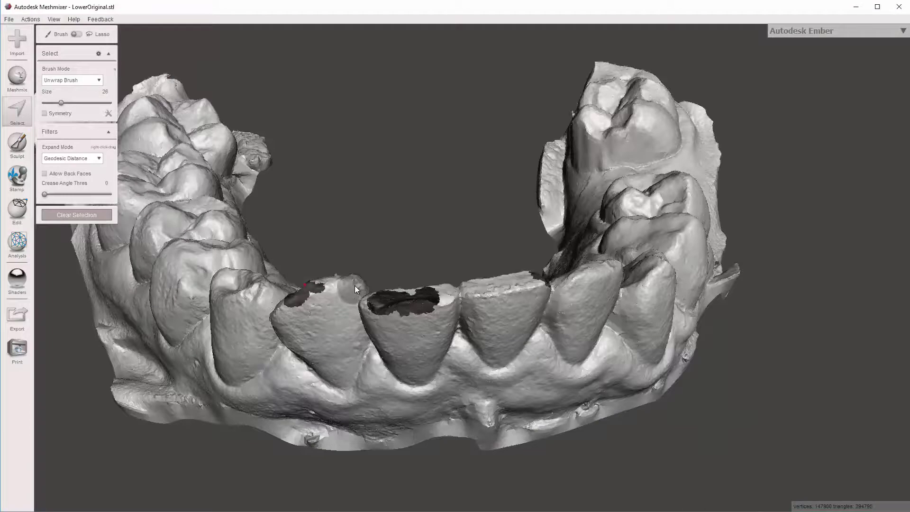
pyautogui.press('Escape')
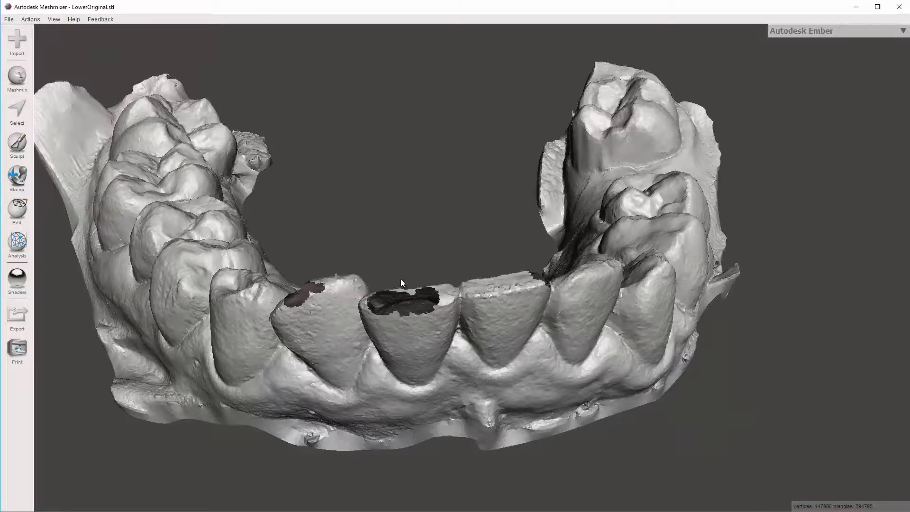
pyautogui.press('s')
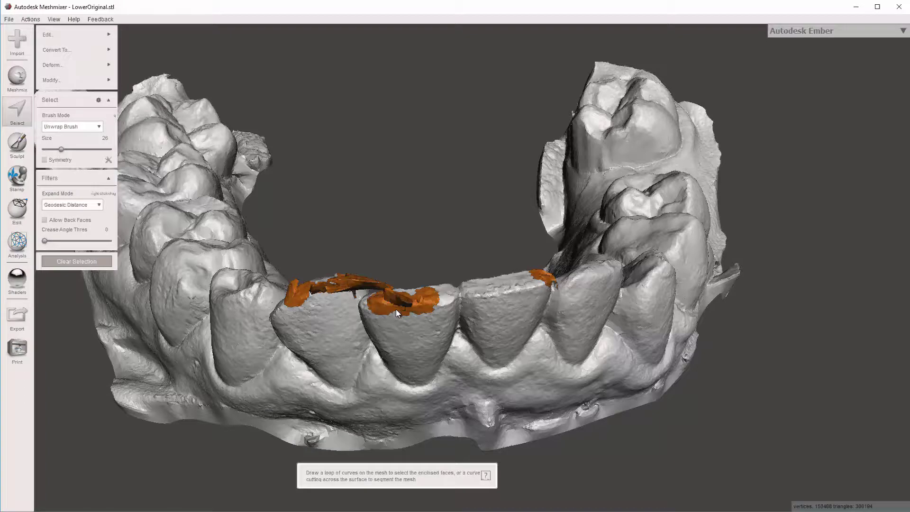
pyautogui.press('Escape')
# Step: Select the small patch joining the loose debris to the central incisor's edge with a size 15 brush and delete it
pyautogui.press('s')
pyautogui.moveTo(402, 304); pyautogui.dragTo(411, 276, button='right')
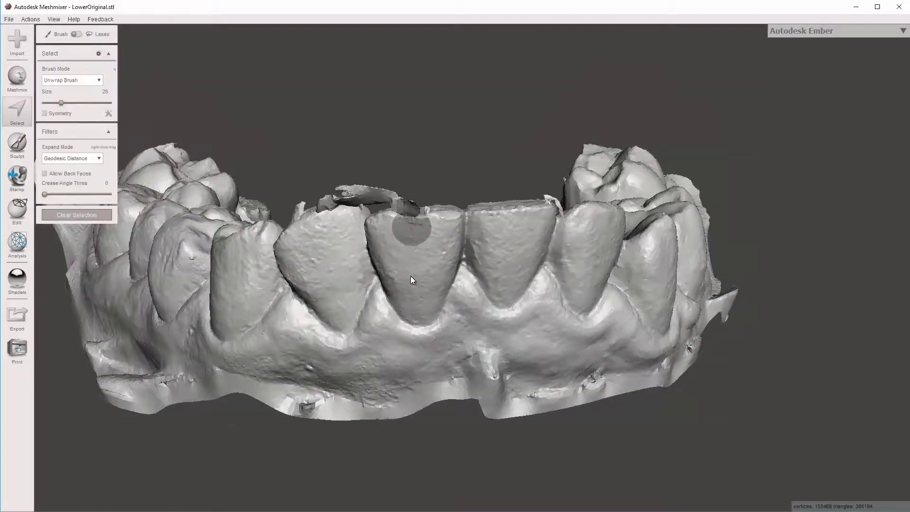
pyautogui.scroll(5, 411, 276)
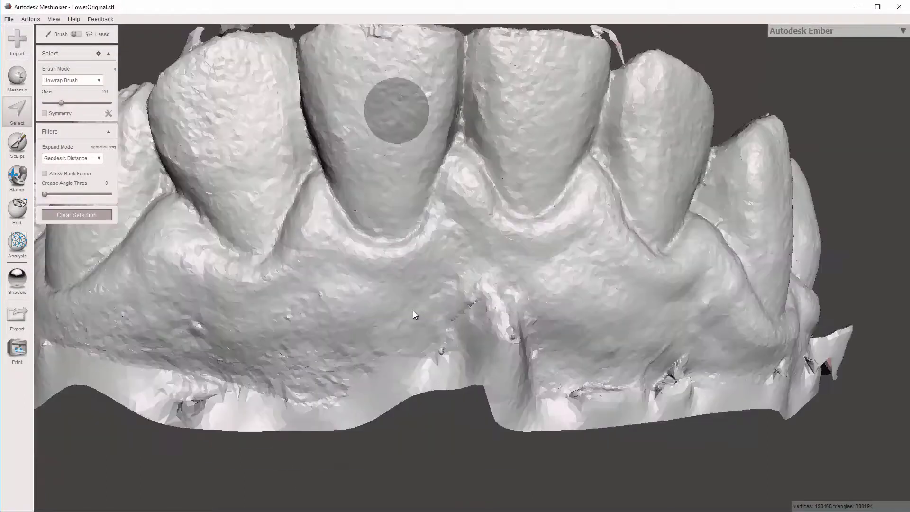
pyautogui.moveTo(414, 311); pyautogui.dragTo(397, 155, button='right')
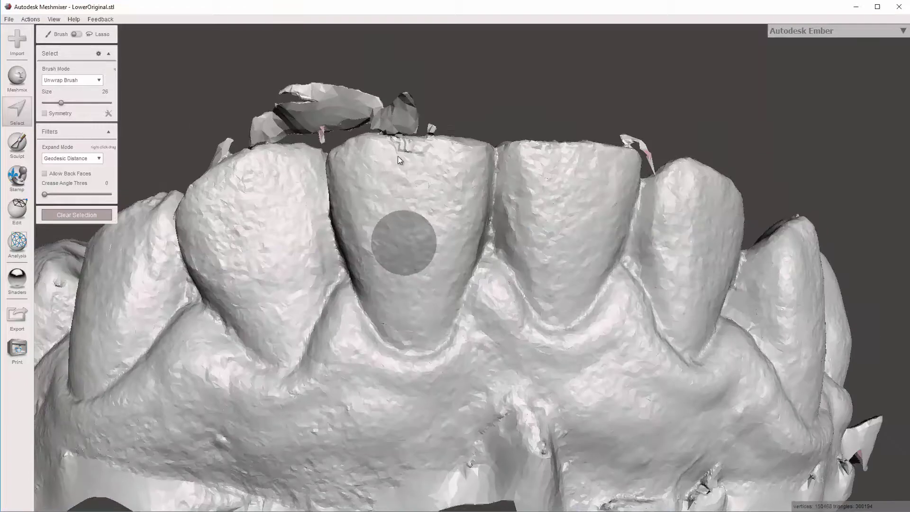
pyautogui.press('[')
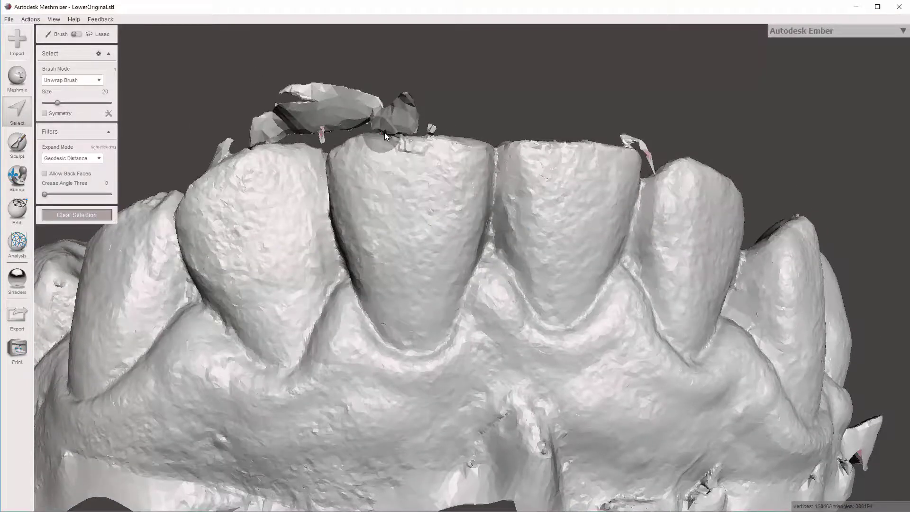
pyautogui.press('[')
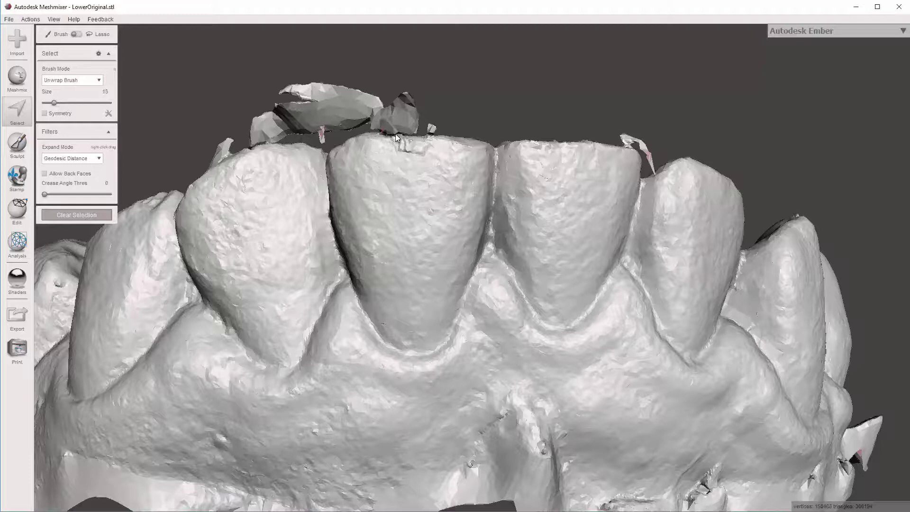
pyautogui.click(392, 134)
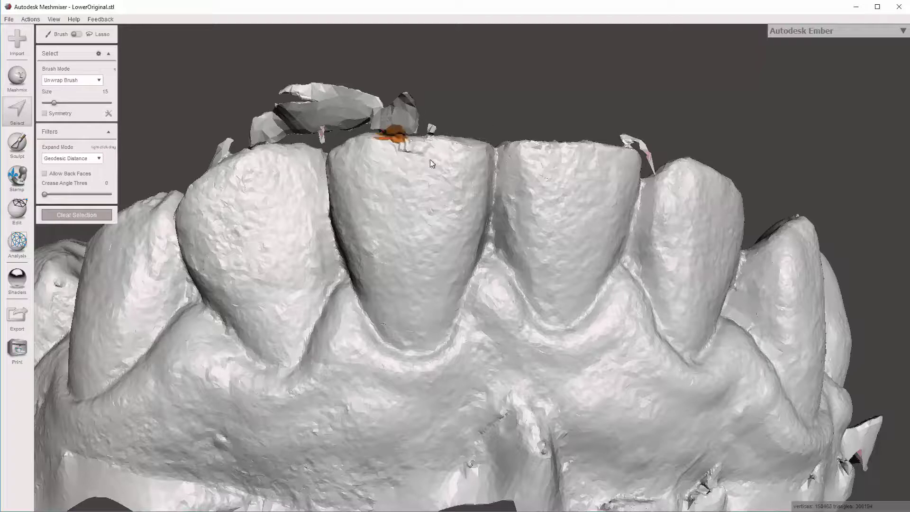
pyautogui.moveTo(488, 181); pyautogui.dragTo(468, 225, button='right')
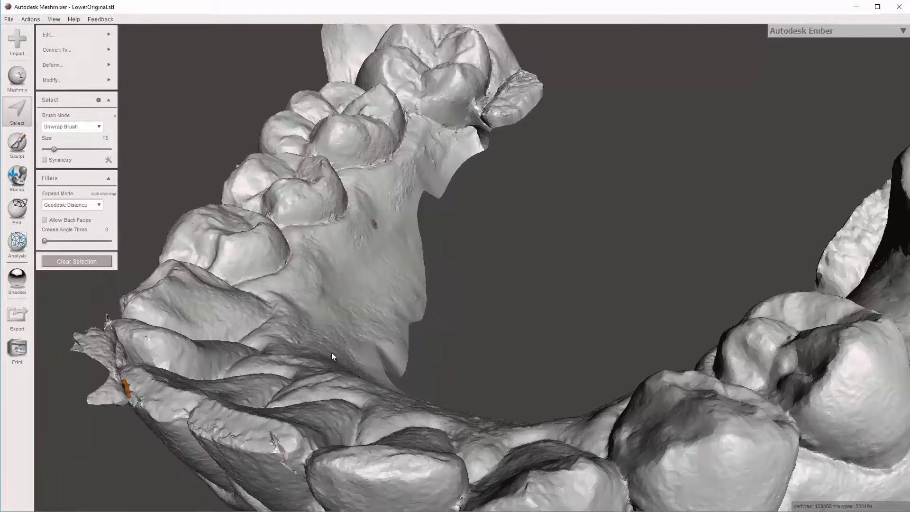
pyautogui.moveTo(331, 354); pyautogui.dragTo(304, 393, button='right')
pyautogui.scroll(3, 313, 389)
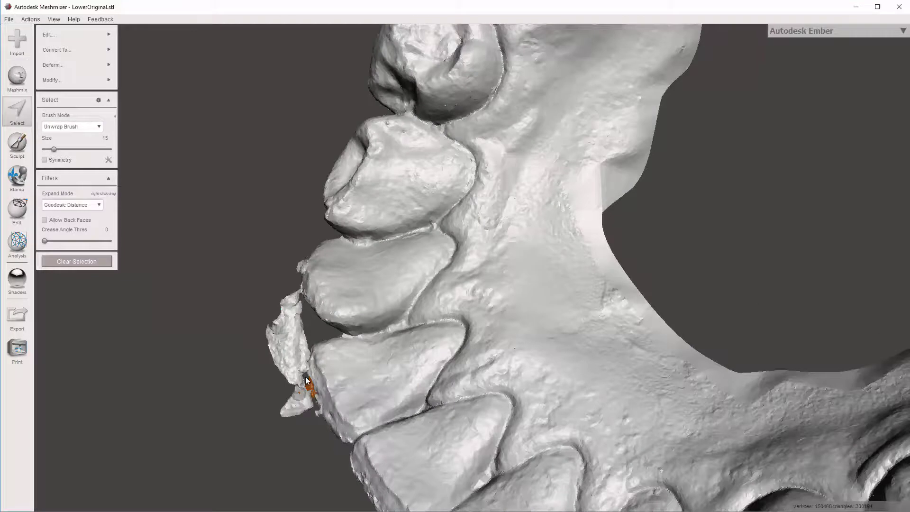
pyautogui.moveTo(327, 395)
pyautogui.mouseDown(button='right')
pyautogui.moveTo(309, 365)
pyautogui.moveTo(331, 418)
pyautogui.moveTo(409, 421)
pyautogui.mouseUp(button='right')
pyautogui.press('Delete')
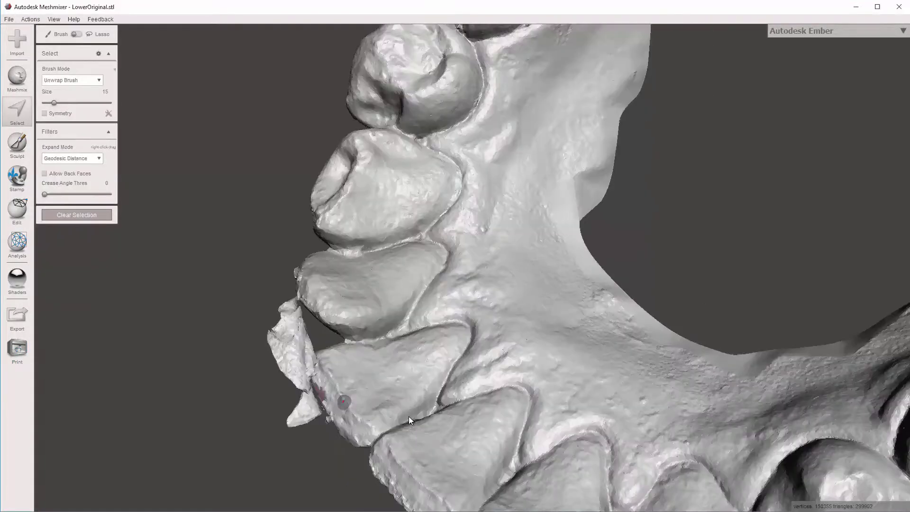
# Step: Select and delete another small patch on the central incisor's biting edge, beside the one already removed
pyautogui.click(330, 417)
pyautogui.press('Delete')
pyautogui.moveTo(476, 297); pyautogui.dragTo(499, 259, button='right')
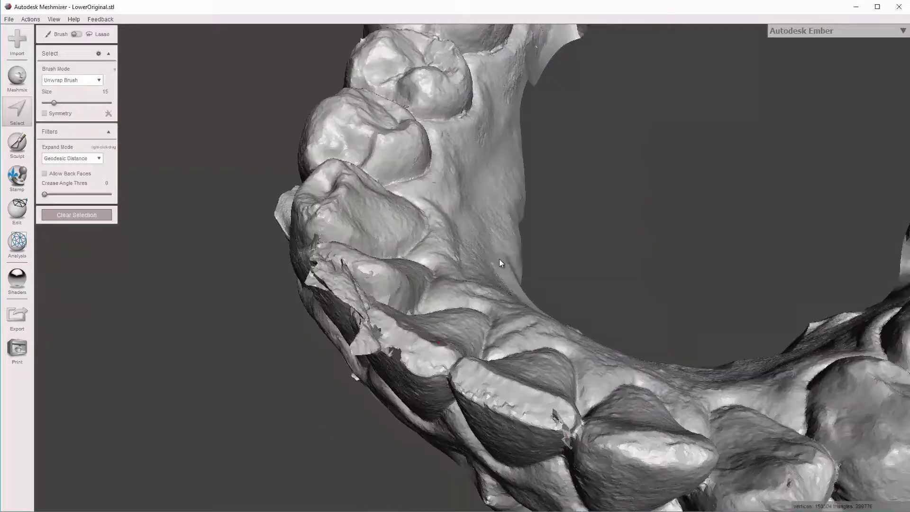
# Step: Select the small patch where the debris joins the lateral incisor's biting edge with the Unwrap Brush and delete it
pyautogui.moveTo(443, 198); pyautogui.dragTo(506, 242, button='right')
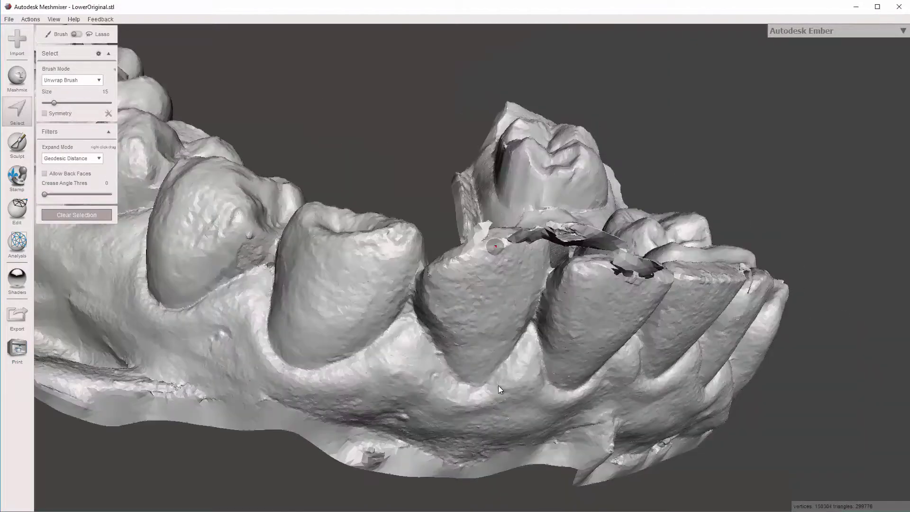
pyautogui.click(495, 246)
pyautogui.moveTo(499, 385); pyautogui.dragTo(477, 243, button='right')
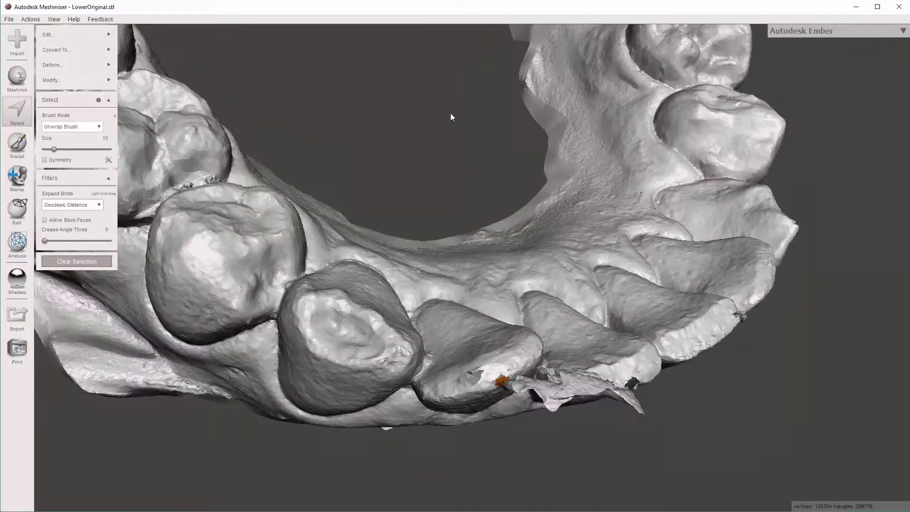
pyautogui.moveTo(451, 114)
pyautogui.mouseDown(button='right')
pyautogui.moveTo(459, 173)
pyautogui.moveTo(511, 245)
pyautogui.mouseUp(button='right')
pyautogui.press('Delete')
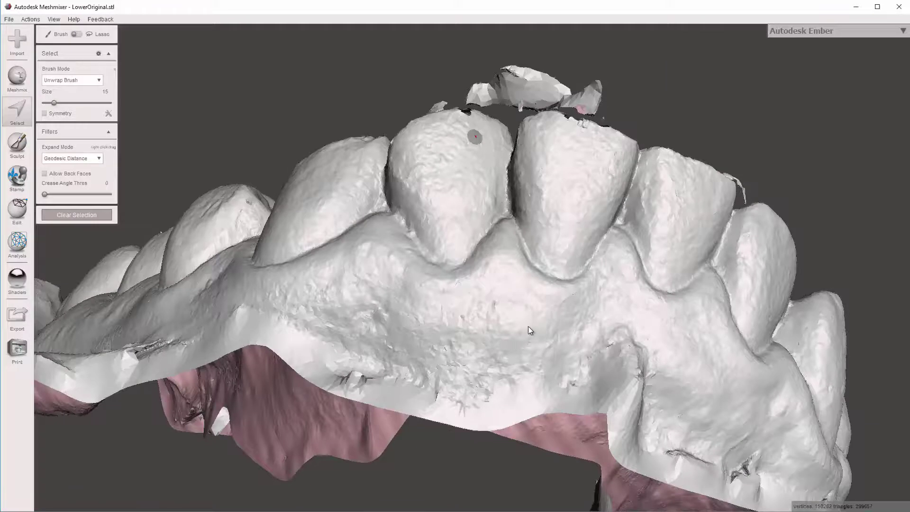
# Step: Select and delete the patch at the outer end of the lateral incisor's edge, where a loose sliver attaches
pyautogui.moveTo(528, 326); pyautogui.dragTo(528, 317, button='right')
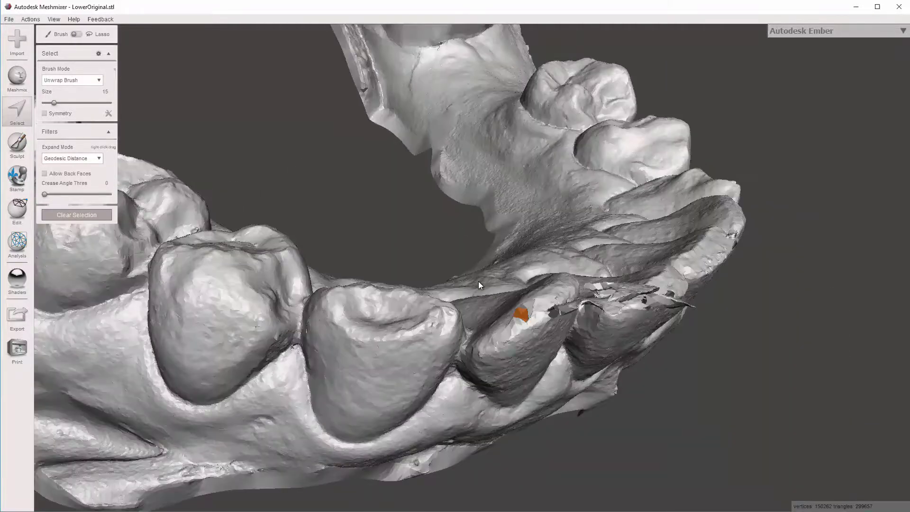
pyautogui.moveTo(456, 280); pyautogui.dragTo(428, 395, button='right')
pyautogui.moveTo(351, 405); pyautogui.dragTo(345, 385, button='right')
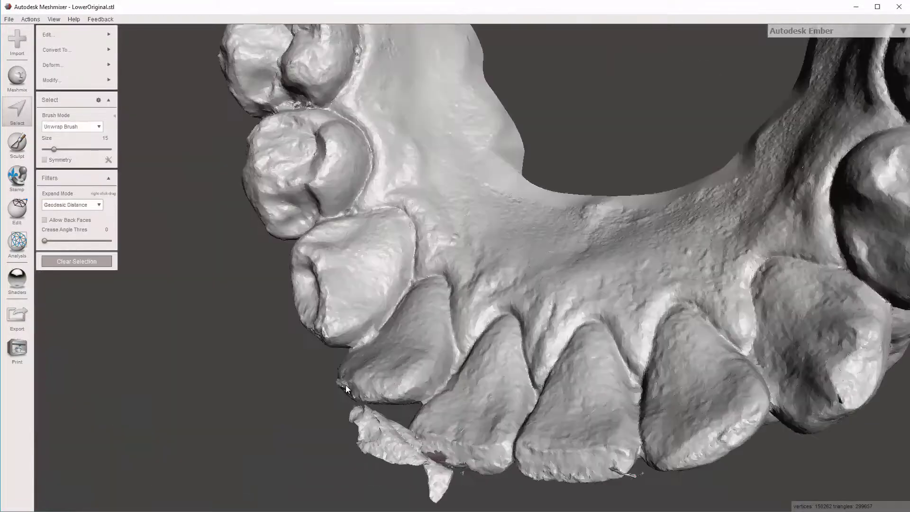
pyautogui.scroll(3, 343, 380)
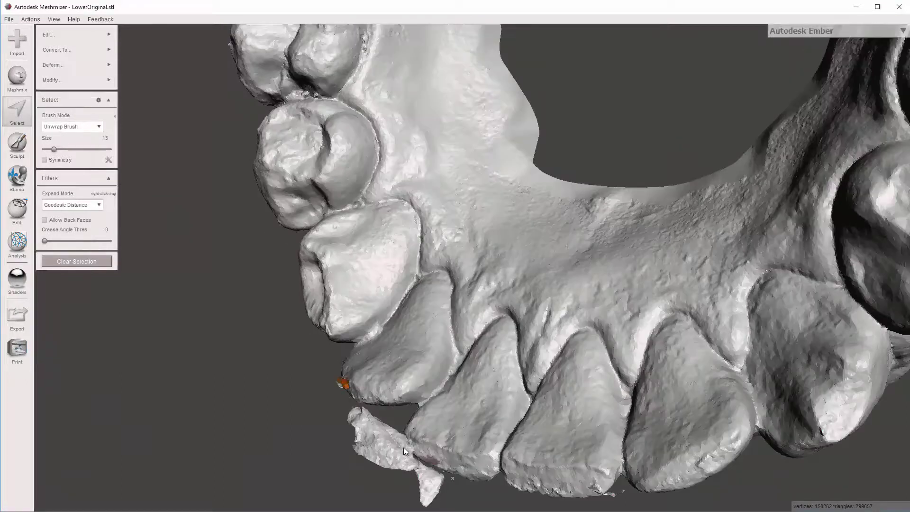
pyautogui.moveTo(365, 419)
pyautogui.mouseDown(button='right')
pyautogui.moveTo(405, 422)
pyautogui.moveTo(375, 419)
pyautogui.mouseUp(button='right')
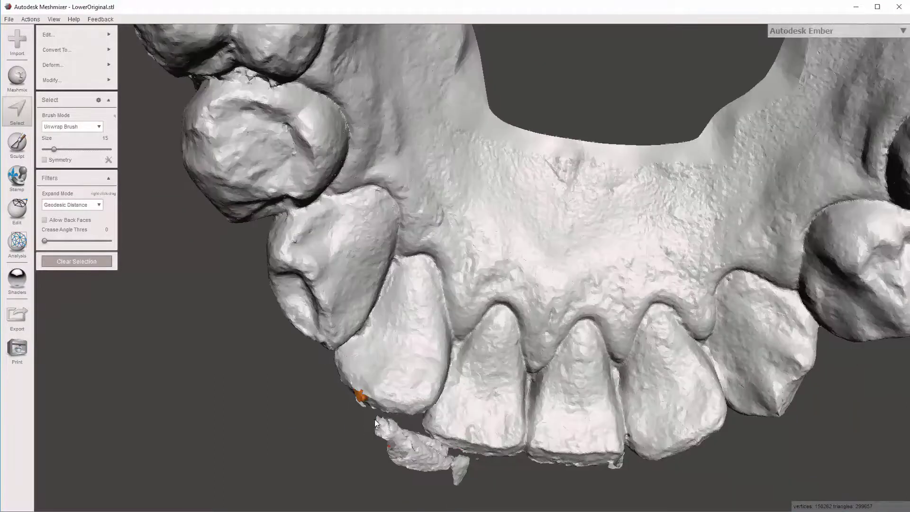
pyautogui.press('x')
# Step: Remove two further small patches around the sliver on the lateral incisor's edge to detach it from the tooth
pyautogui.moveTo(442, 216); pyautogui.dragTo(496, 290, button='right')
pyautogui.click(463, 257)
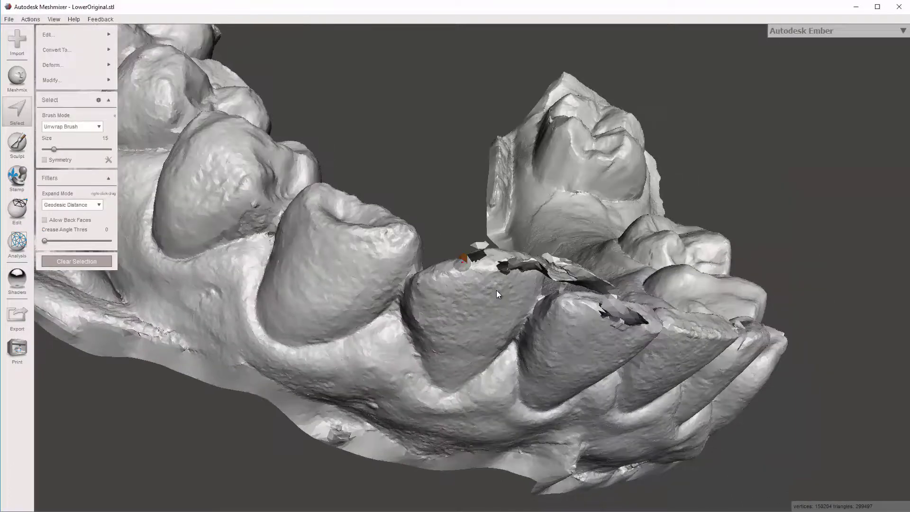
pyautogui.press('x')
pyautogui.moveTo(462, 258)
pyautogui.mouseDown(button='right')
pyautogui.moveTo(446, 218)
pyautogui.moveTo(471, 247)
pyautogui.mouseUp(button='right')
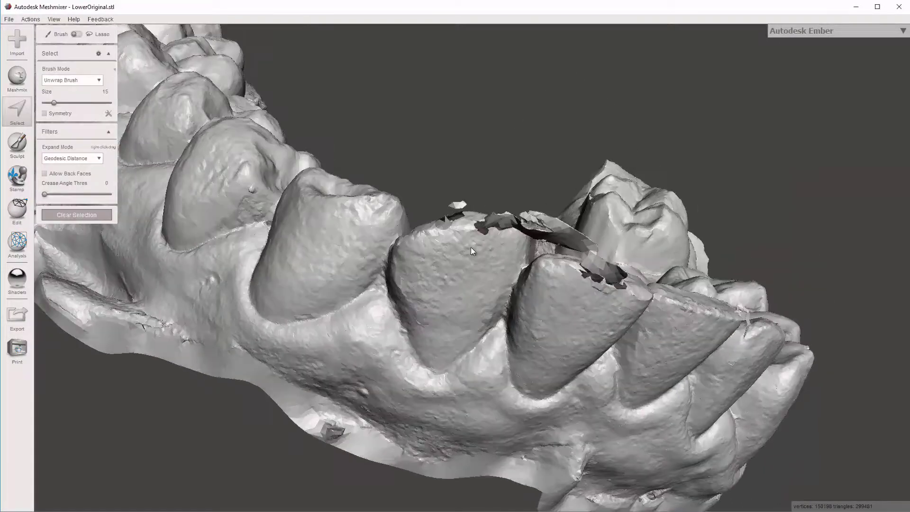
pyautogui.click(446, 218)
pyautogui.press('x')
pyautogui.moveTo(484, 210); pyautogui.dragTo(506, 186, button='right')
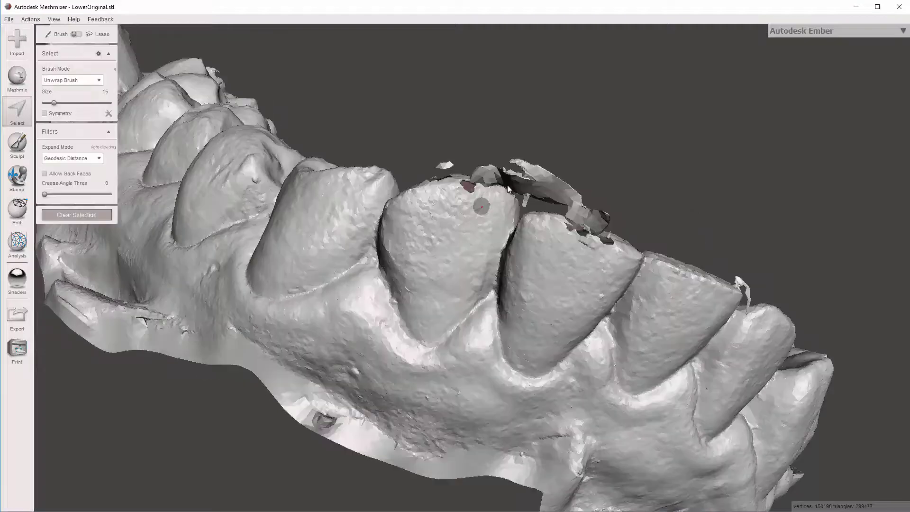
# Step: Select and delete the small patch at the corner of the other central incisor that holds the thin spur
pyautogui.moveTo(414, 203); pyautogui.dragTo(421, 189, button='right')
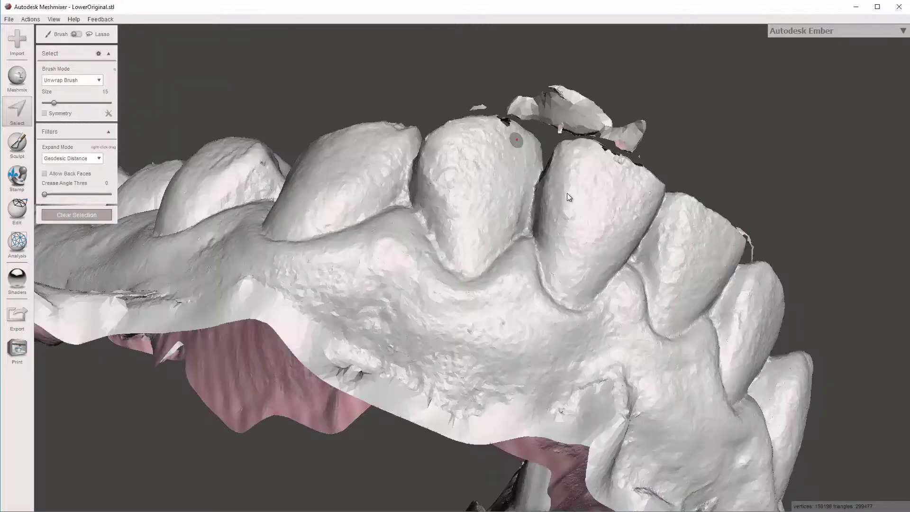
pyautogui.moveTo(568, 194); pyautogui.dragTo(609, 230, button='right')
pyautogui.moveTo(649, 283); pyautogui.dragTo(662, 278, button='right')
pyautogui.click(653, 280)
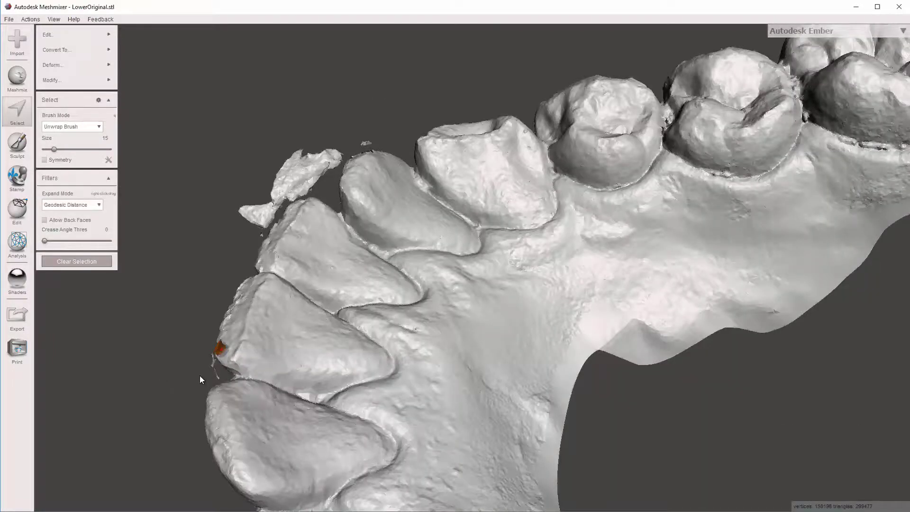
pyautogui.moveTo(220, 370)
pyautogui.mouseDown(button='right')
pyautogui.moveTo(296, 340)
pyautogui.moveTo(373, 359)
pyautogui.mouseUp(button='right')
pyautogui.press('Delete')
# Step: Select the whole connected arch surface, invert the selection to the detached debris fragments and delete them
pyautogui.moveTo(353, 325); pyautogui.dragTo(259, 369, button='right')
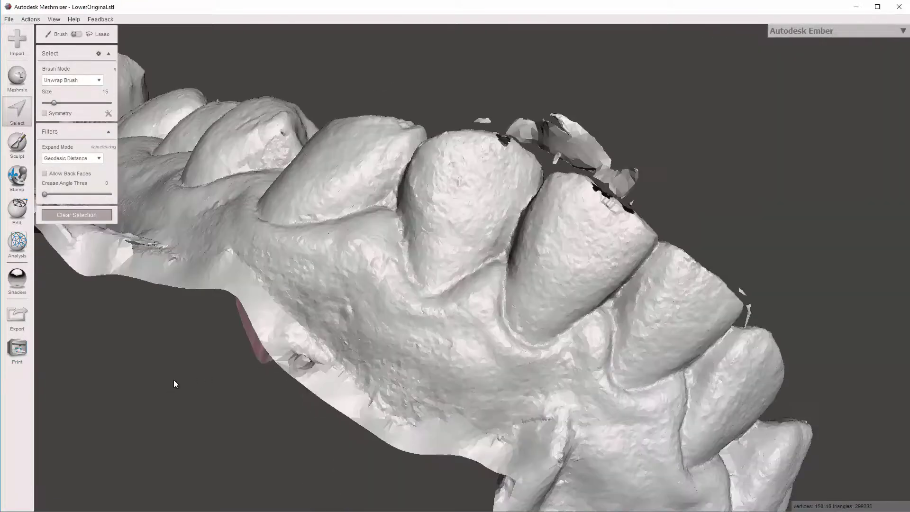
pyautogui.moveTo(171, 388); pyautogui.dragTo(150, 369, button='right')
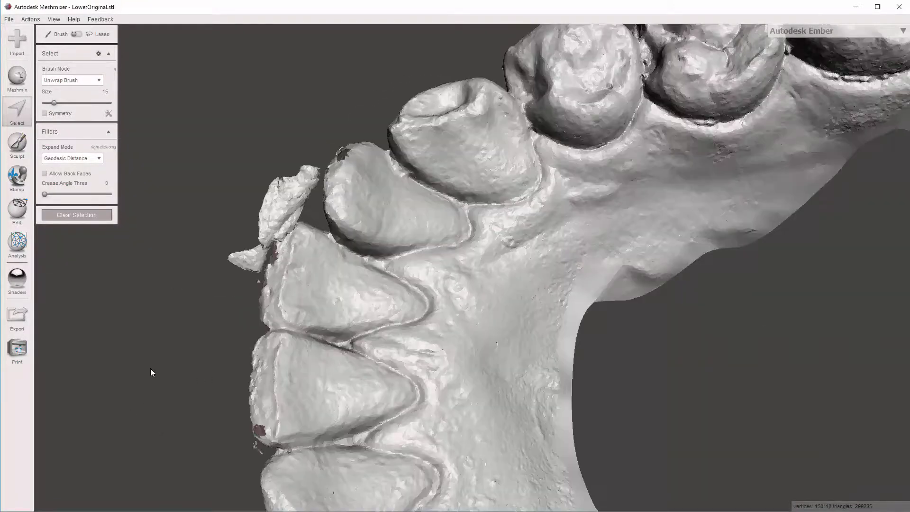
pyautogui.moveTo(384, 312); pyautogui.dragTo(449, 290, button='right')
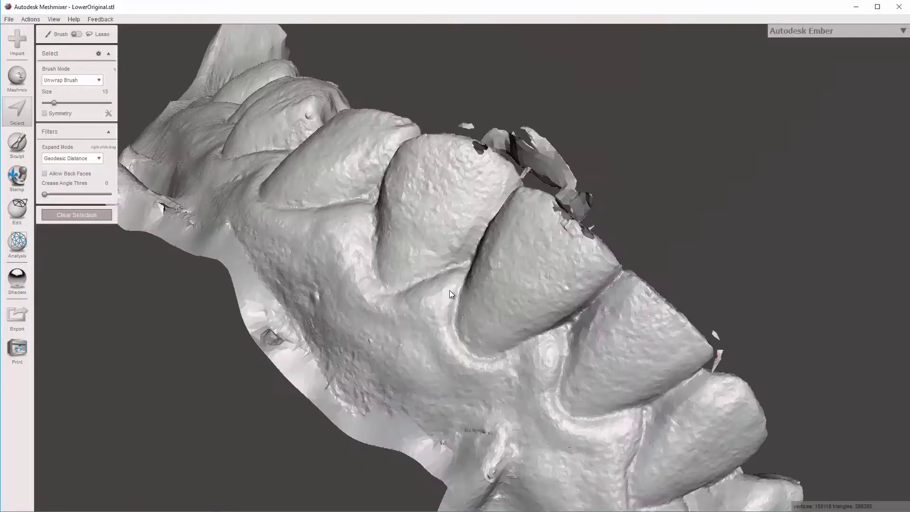
pyautogui.moveTo(380, 278); pyautogui.dragTo(387, 245, button='right')
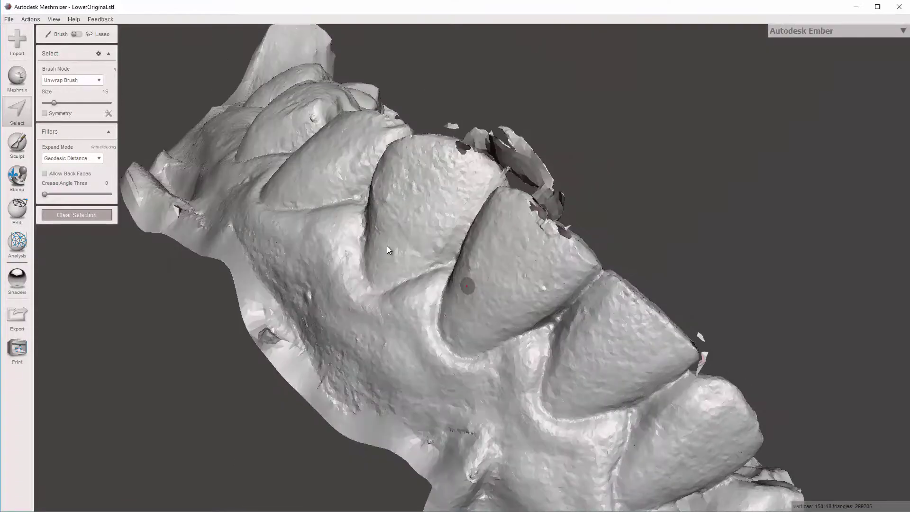
pyautogui.click(387, 247)
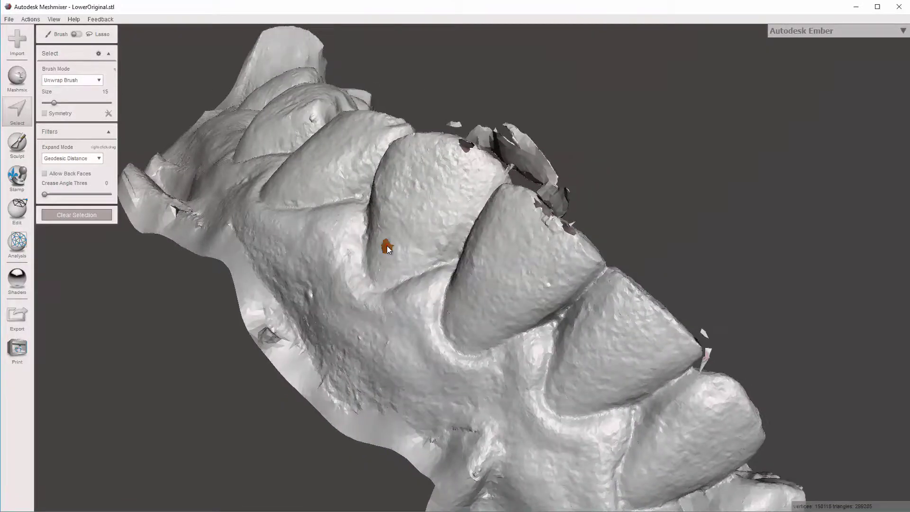
pyautogui.doubleClick(387, 247)
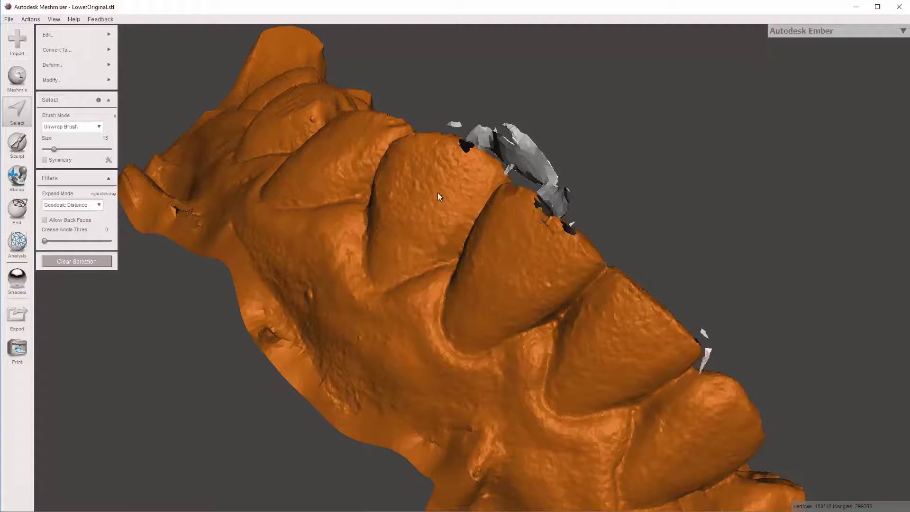
pyautogui.press('i')
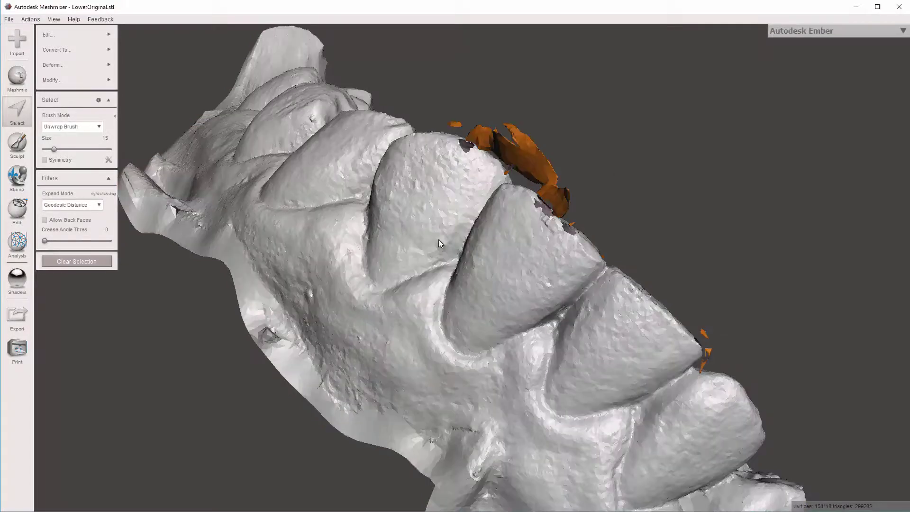
pyautogui.moveTo(439, 239); pyautogui.dragTo(464, 228, button='right')
pyautogui.moveTo(493, 194); pyautogui.dragTo(391, 400, button='right')
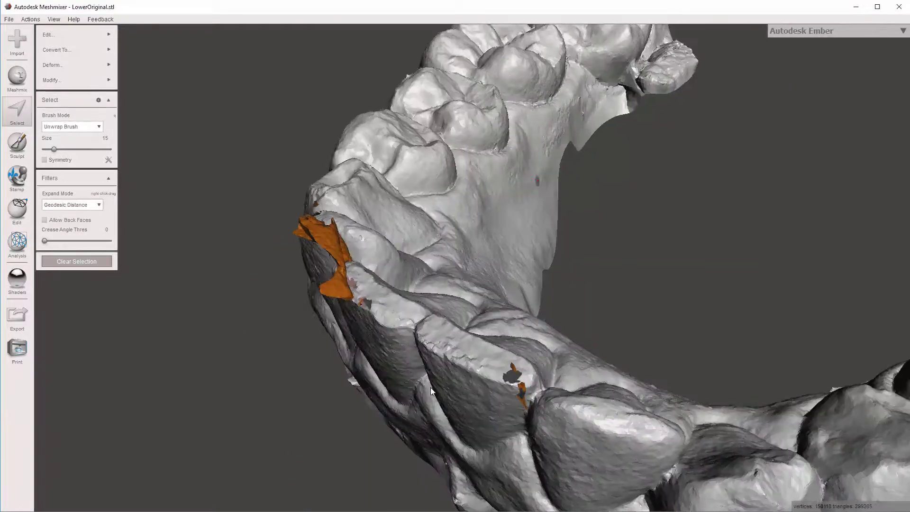
pyautogui.press('Delete')
# Step: Try to isolate the stray spur beside the rearmost molar by inverting a selection, and clear the resulting selection
pyautogui.moveTo(511, 386)
pyautogui.mouseDown(button='right')
pyautogui.moveTo(538, 431)
pyautogui.moveTo(516, 394)
pyautogui.mouseUp(button='right')
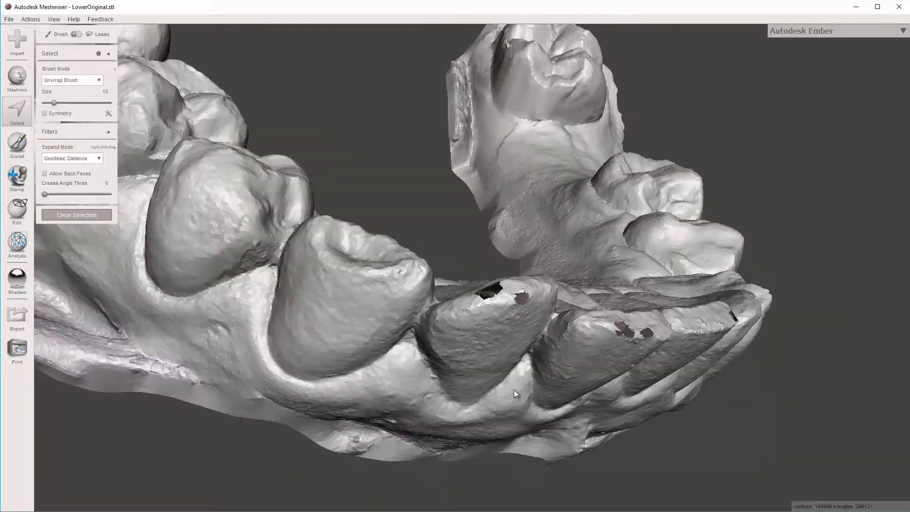
pyautogui.moveTo(491, 365); pyautogui.dragTo(445, 182, button='right')
pyautogui.moveTo(365, 209); pyautogui.dragTo(354, 224, button='right')
pyautogui.moveTo(375, 187); pyautogui.dragTo(470, 328, button='right')
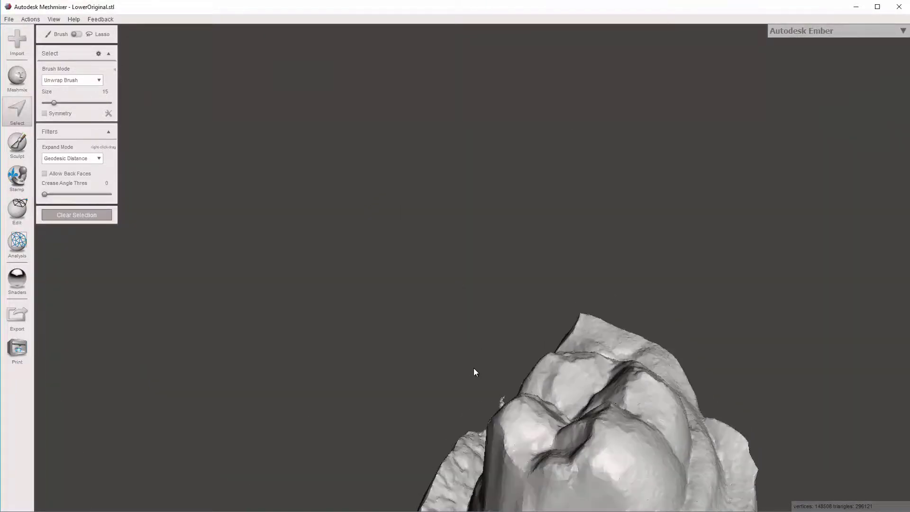
pyautogui.moveTo(474, 368)
pyautogui.mouseDown(button='right')
pyautogui.moveTo(466, 336)
pyautogui.moveTo(364, 379)
pyautogui.moveTo(494, 365)
pyautogui.moveTo(375, 318)
pyautogui.moveTo(369, 262)
pyautogui.mouseUp(button='right')
pyautogui.scroll(5, 453, 339)
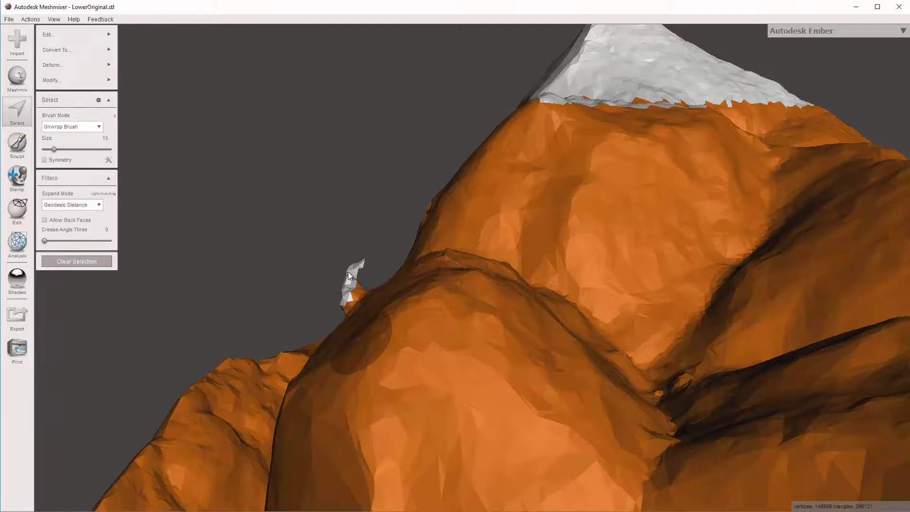
pyautogui.press('i')
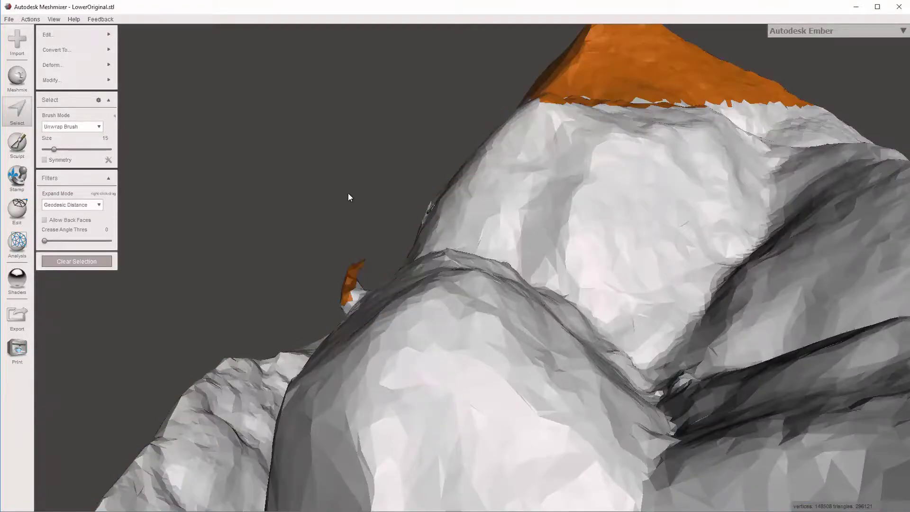
pyautogui.scroll(-10, 340, 217)
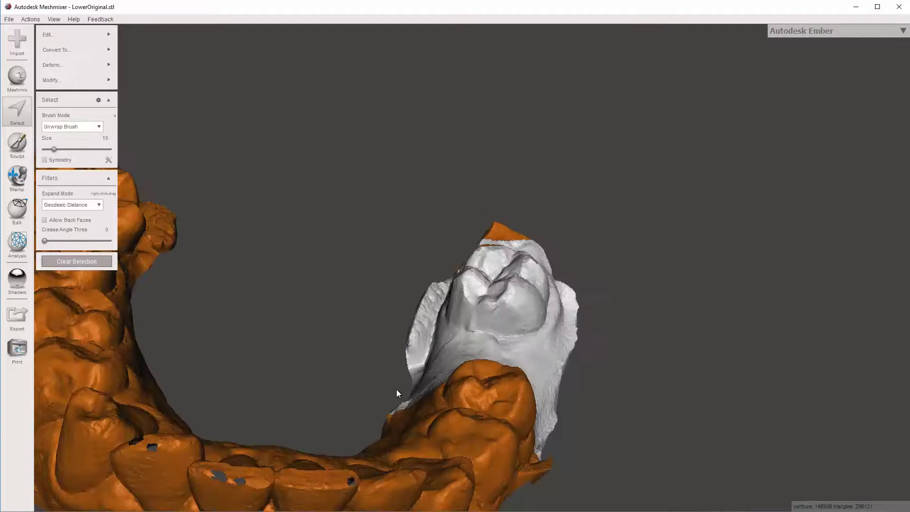
pyautogui.moveTo(362, 342); pyautogui.dragTo(384, 307, button='right')
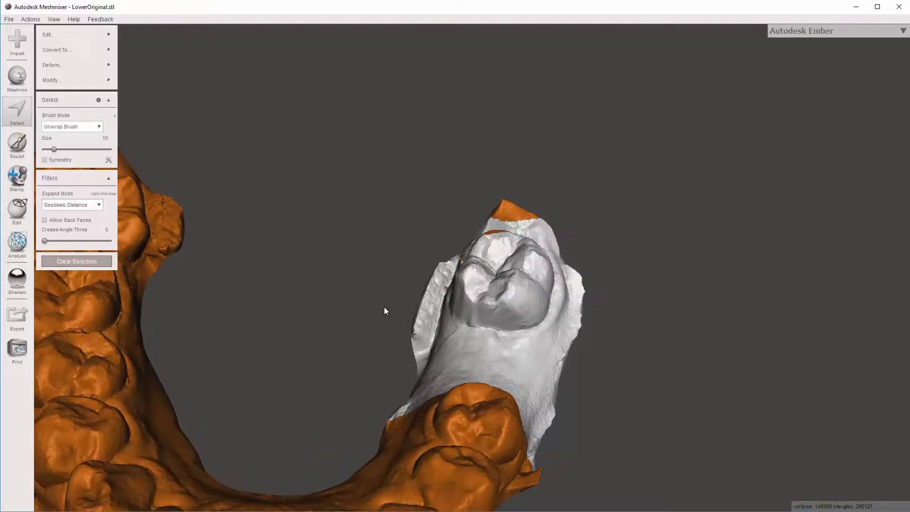
pyautogui.scroll(5, 375, 296)
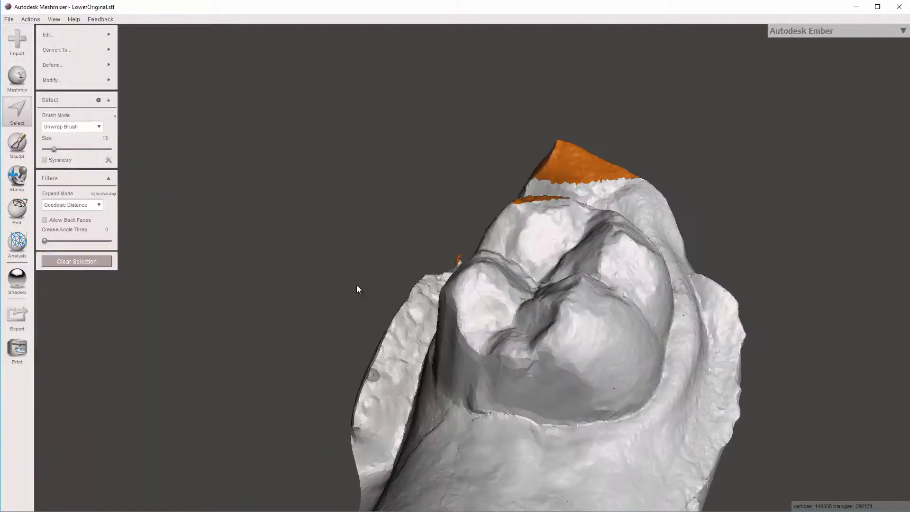
pyautogui.moveTo(357, 282); pyautogui.dragTo(497, 255, button='right')
pyautogui.scroll(1, 414, 294)
pyautogui.press('Escape')
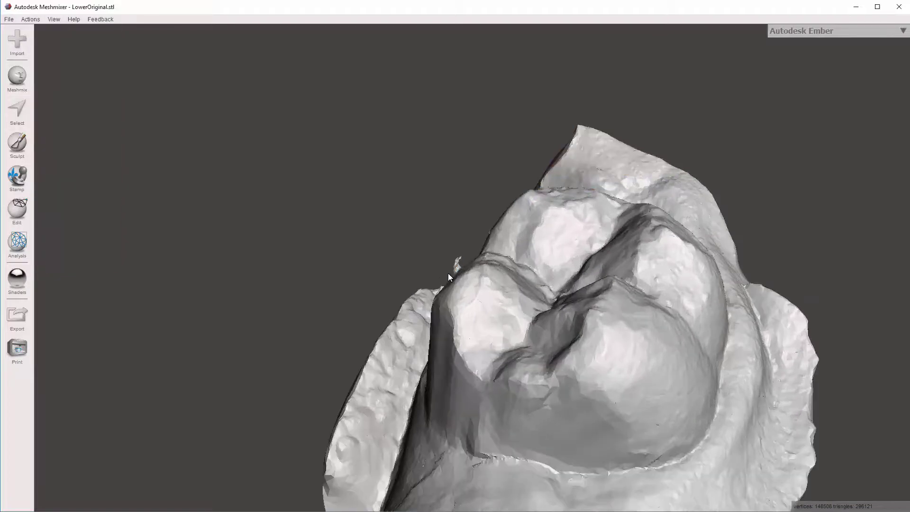
# Step: Lasso around the stray spur beside the rearmost molar and invert the selection so that only the spur's tip is selected
pyautogui.scroll(2, 448, 272)
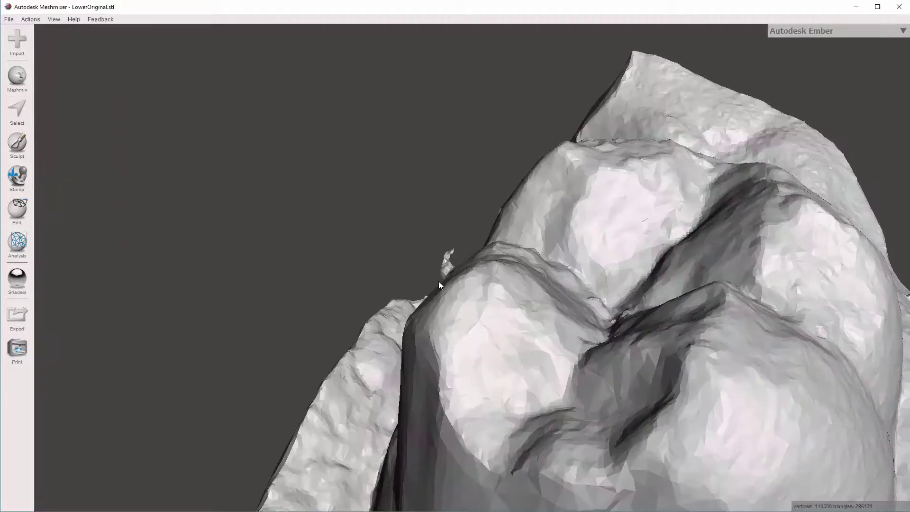
pyautogui.press('s')
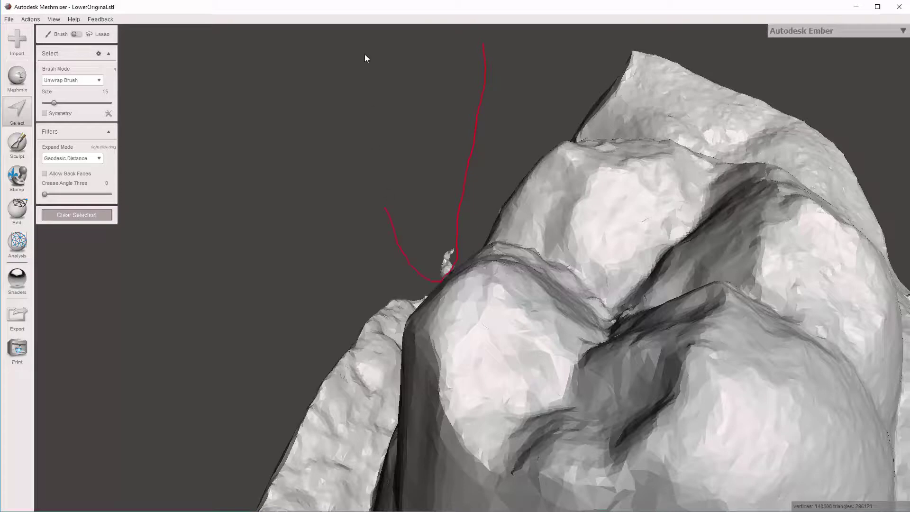
pyautogui.hotkey('ctrl', 'a')
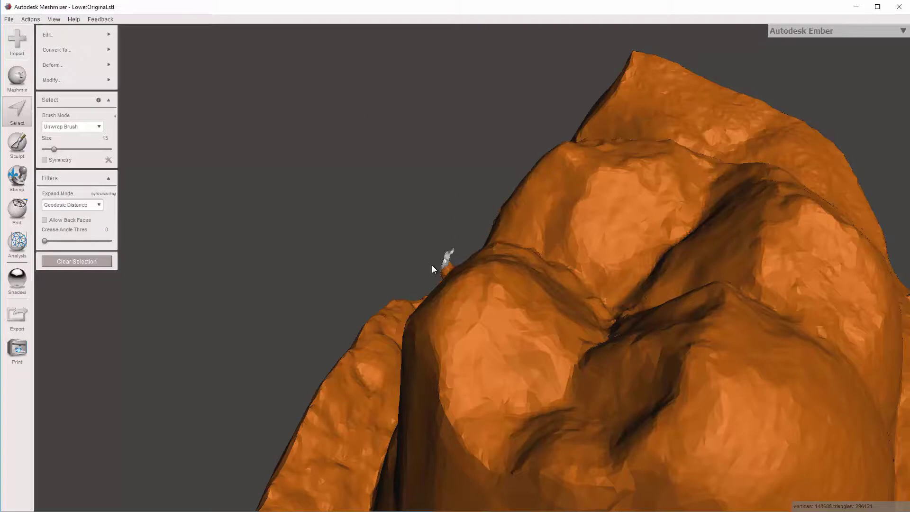
pyautogui.press('i')
pyautogui.scroll(-8, 378, 257)
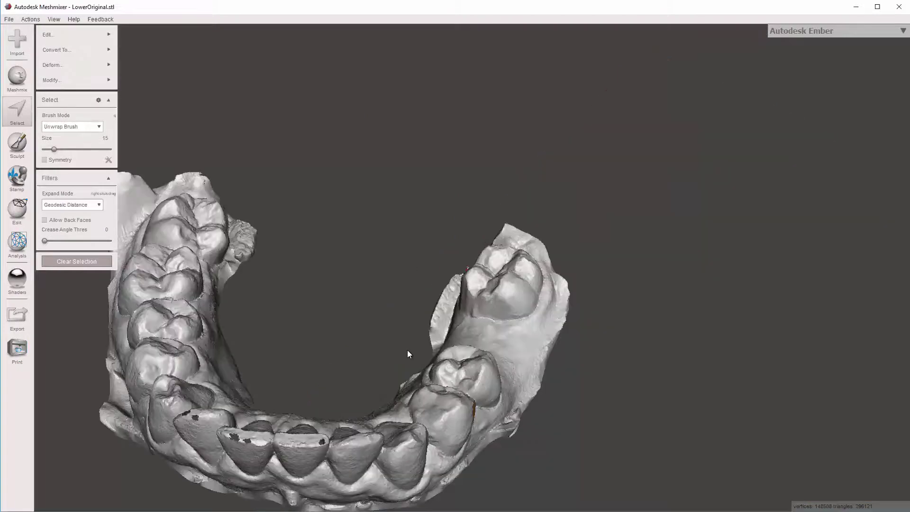
pyautogui.moveTo(407, 349); pyautogui.dragTo(466, 257, button='right')
pyautogui.scroll(5, 460, 256)
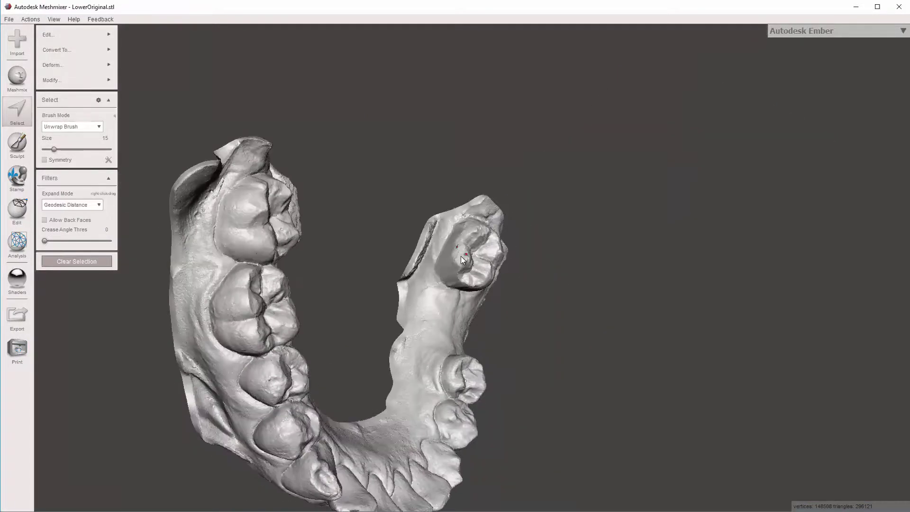
# Step: Extend the selection on the rear molar from the spur's tip down to its base so the whole spur is covered
pyautogui.scroll(8, 460, 255)
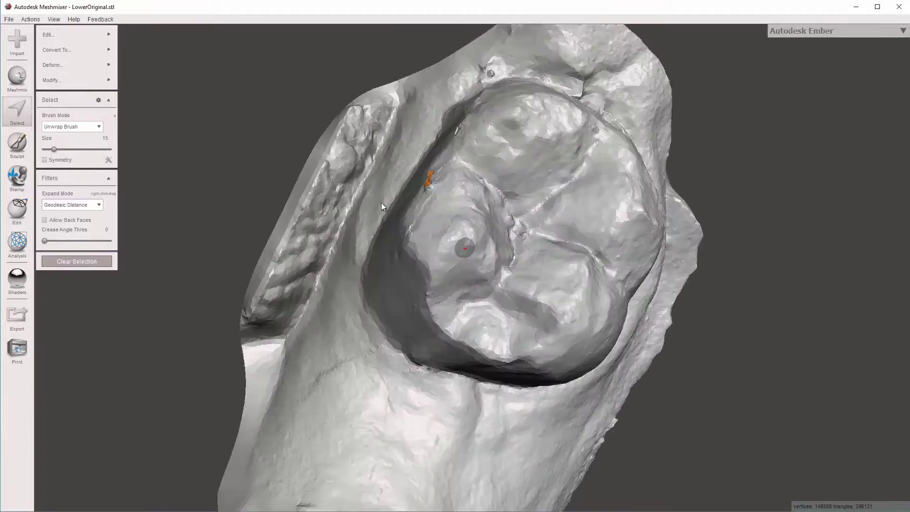
pyautogui.scroll(6, 418, 221)
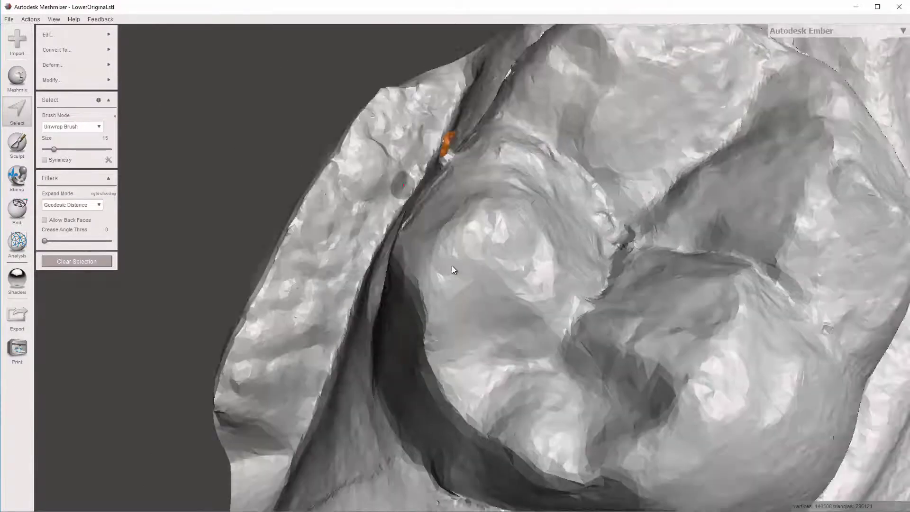
pyautogui.scroll(-5, 521, 277)
pyautogui.moveTo(517, 301); pyautogui.dragTo(339, 115, button='right')
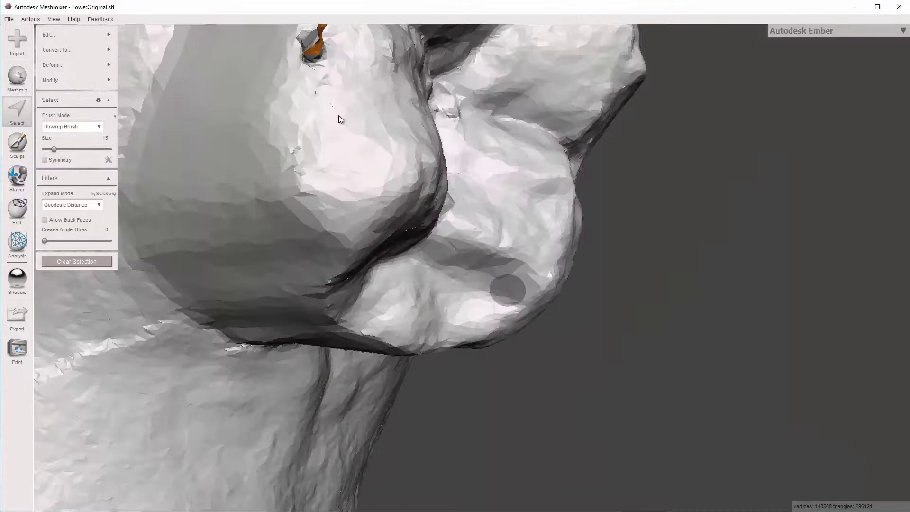
pyautogui.moveTo(355, 146); pyautogui.dragTo(445, 239, button='middle')
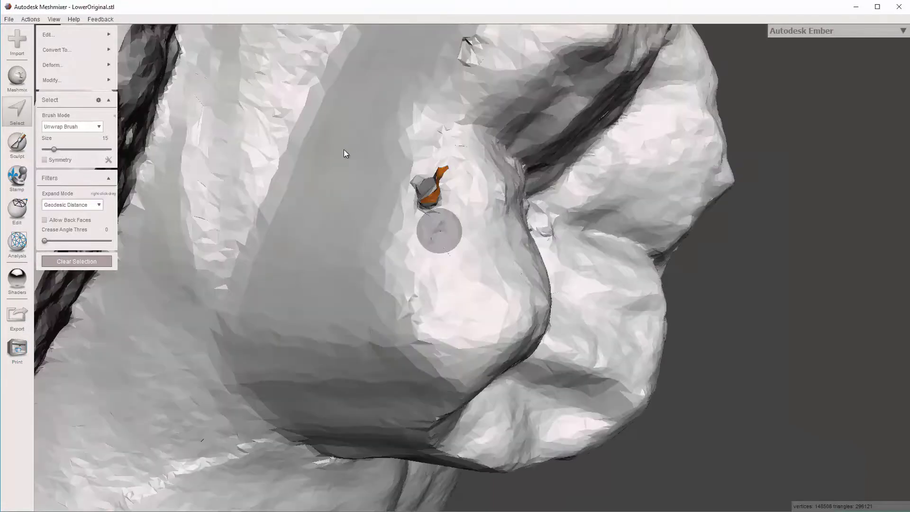
pyautogui.moveTo(345, 153); pyautogui.dragTo(426, 193, button='right')
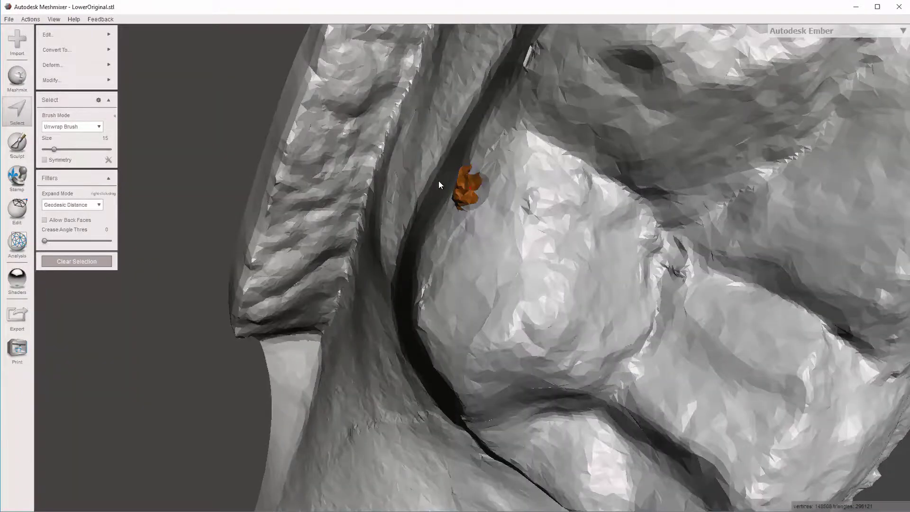
pyautogui.moveTo(439, 181); pyautogui.dragTo(412, 223, button='right')
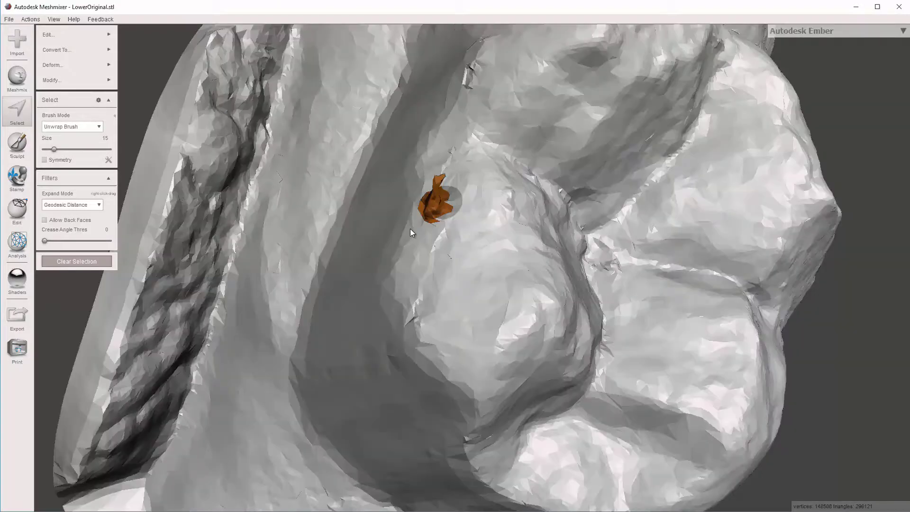
# Step: Delete the selected spur on the rear molar together with everything else currently selected
pyautogui.press('Delete')
pyautogui.scroll(-2, 410, 228)
pyautogui.scroll(-4, 410, 228)
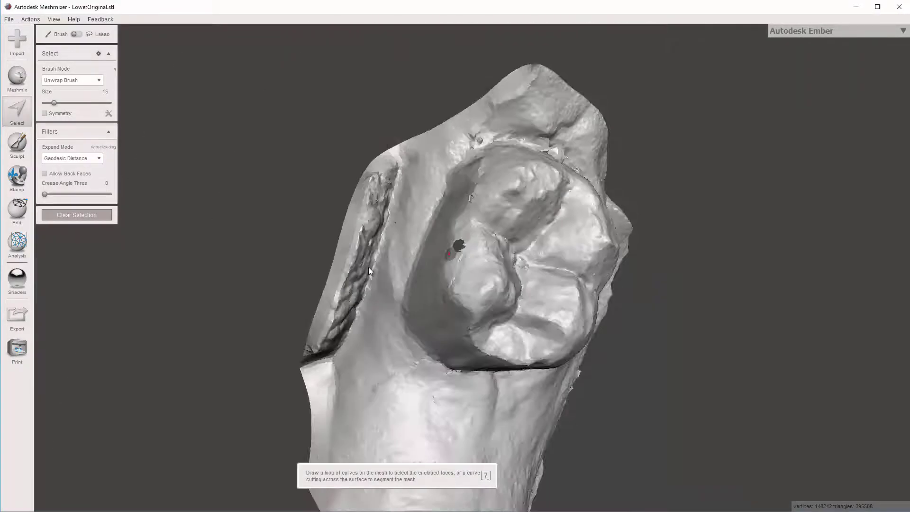
pyautogui.moveTo(368, 266); pyautogui.dragTo(321, 227, button='right')
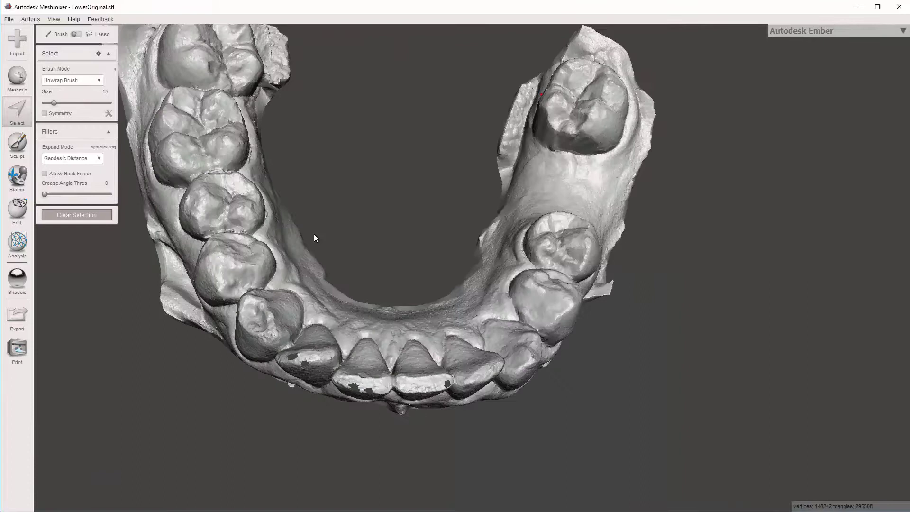
# Step: Run the Inspector on the arch, examine the flagged holes on the front teeth, premolars and rear molar, and close it without repairing
pyautogui.click(15, 252)
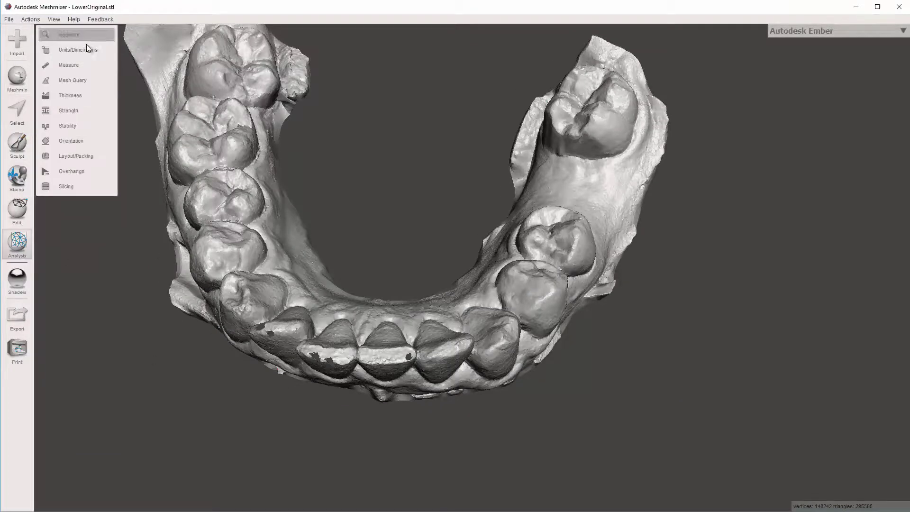
pyautogui.click(87, 37)
pyautogui.scroll(-2, 407, 239)
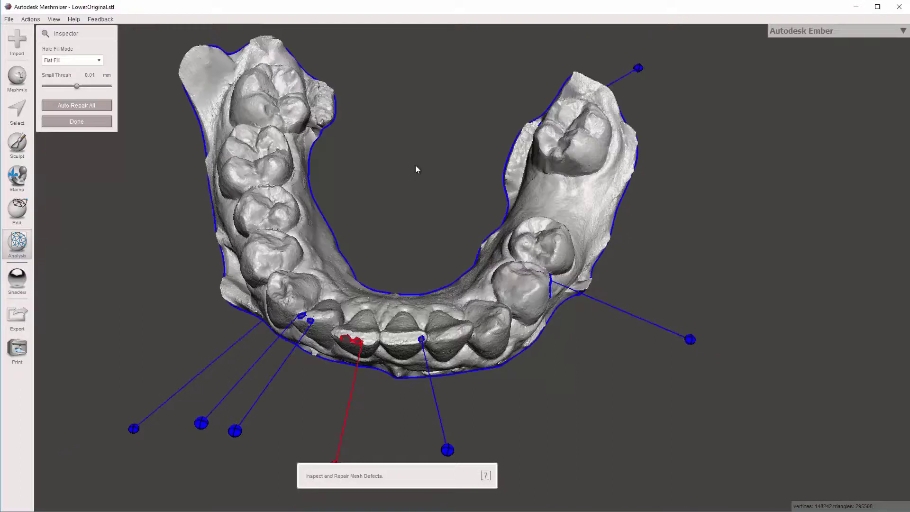
pyautogui.scroll(-1, 416, 166)
pyautogui.moveTo(510, 154); pyautogui.dragTo(465, 119, button='right')
pyautogui.moveTo(378, 218); pyautogui.dragTo(458, 182, button='right')
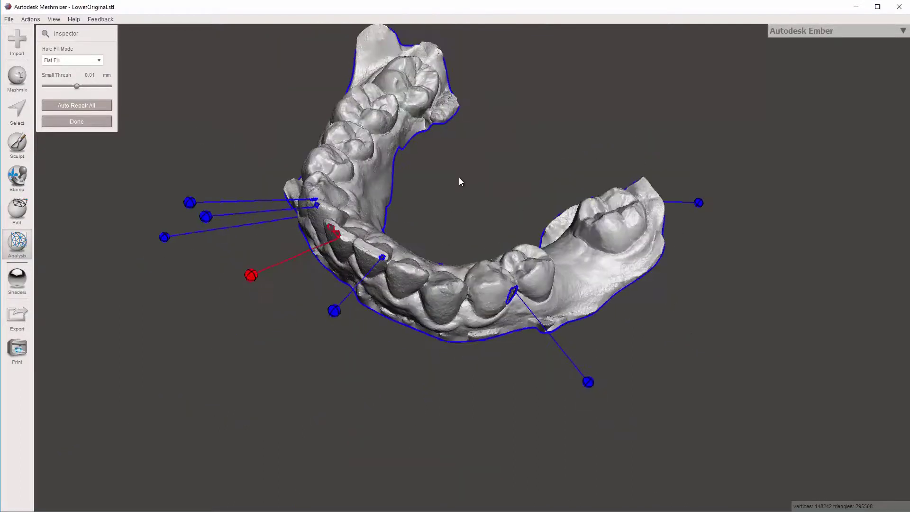
pyautogui.moveTo(405, 194); pyautogui.dragTo(346, 229, button='right')
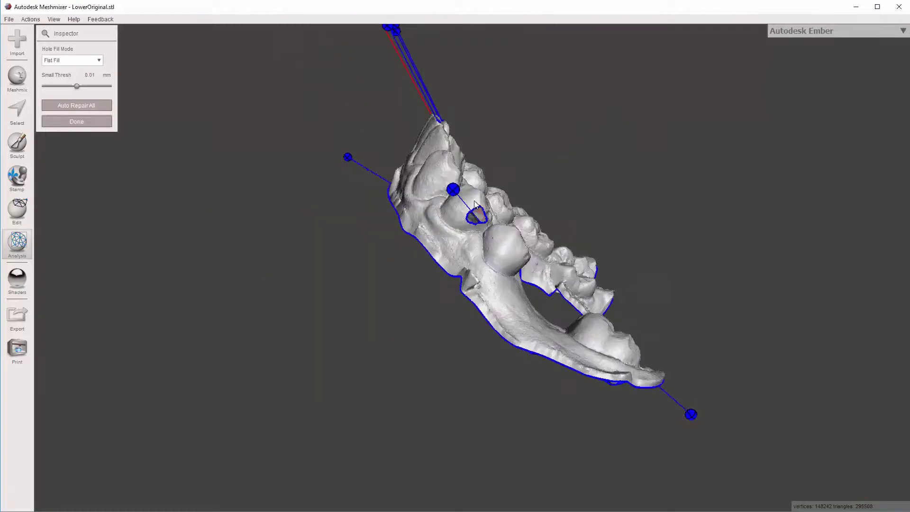
pyautogui.moveTo(544, 229); pyautogui.dragTo(488, 326, button='right')
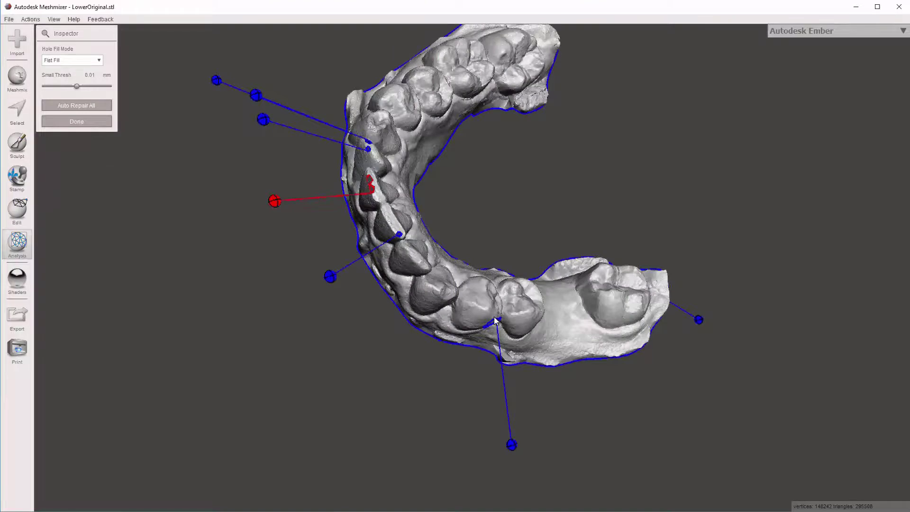
pyautogui.scroll(-2, 494, 316)
pyautogui.scroll(3, 494, 317)
pyautogui.moveTo(471, 270); pyautogui.dragTo(460, 271, button='right')
pyautogui.press('Escape')
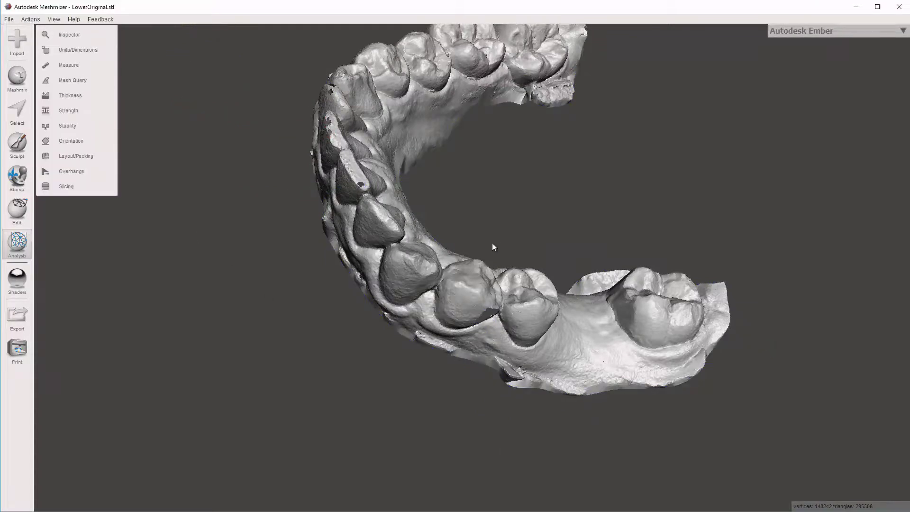
# Step: Undo the last deletion to restore the spur and the premolar patch with their selection
pyautogui.moveTo(493, 246); pyautogui.dragTo(442, 227, button='right')
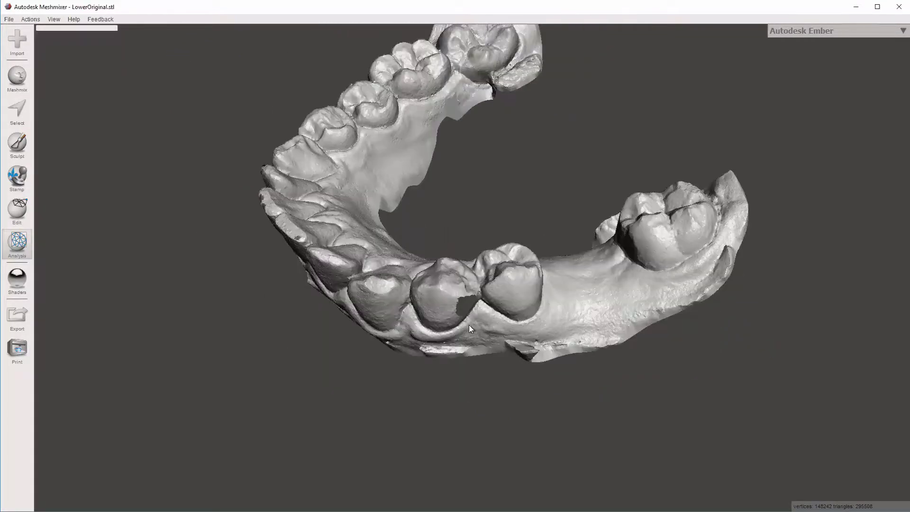
pyautogui.hotkey('ctrl', 'z')
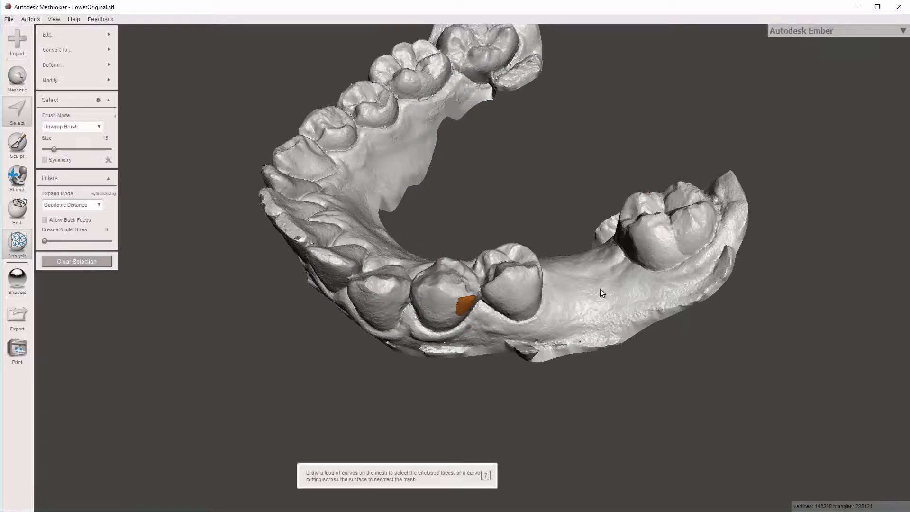
pyautogui.moveTo(600, 289); pyautogui.dragTo(643, 257, button='right')
pyautogui.moveTo(507, 274); pyautogui.dragTo(425, 278, button='right')
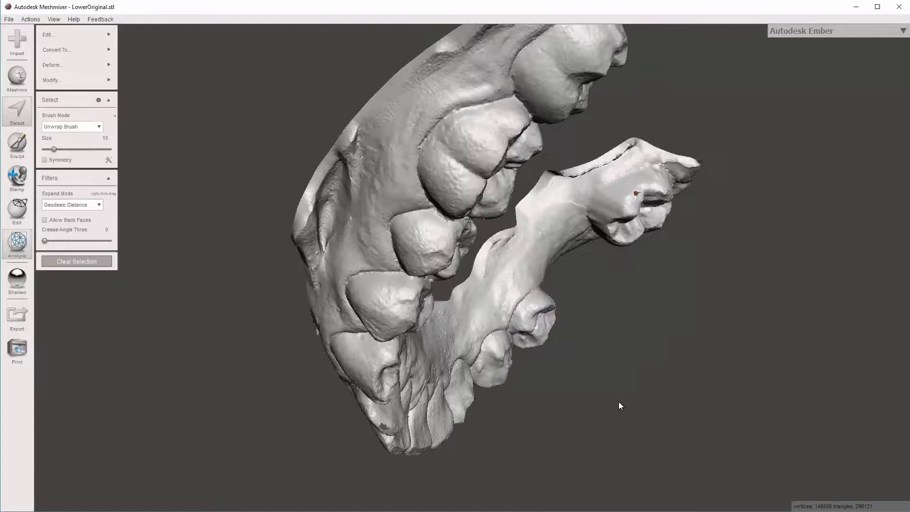
# Step: Examine the selected areas around the arch, comparing the rear molar's spur with the unintended patch on the premolar's outer side
pyautogui.moveTo(577, 269); pyautogui.dragTo(428, 276, button='right')
pyautogui.scroll(3, 575, 313)
pyautogui.moveTo(575, 314); pyautogui.dragTo(553, 397, button='right')
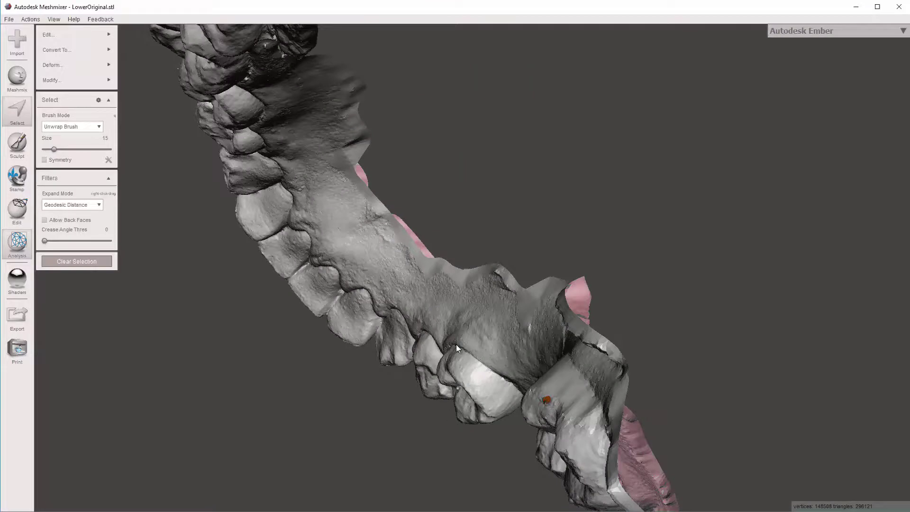
pyautogui.moveTo(669, 209); pyautogui.dragTo(468, 318, button='right')
pyautogui.moveTo(446, 272); pyautogui.dragTo(466, 220, button='right')
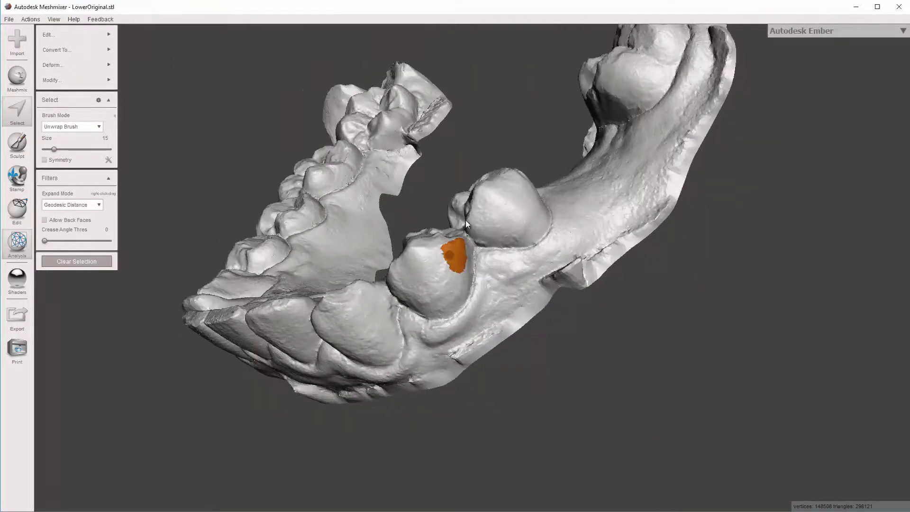
pyautogui.moveTo(594, 26); pyautogui.dragTo(584, 55, button='right')
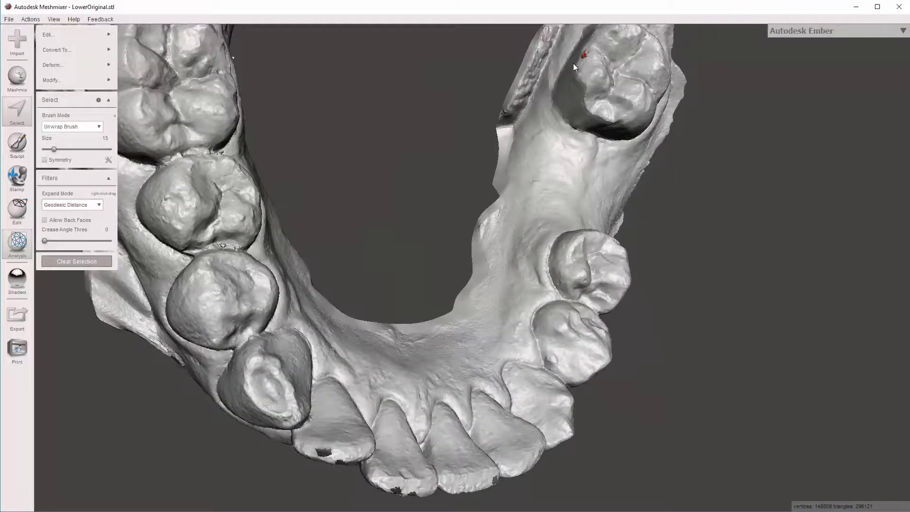
pyautogui.moveTo(610, 306); pyautogui.dragTo(487, 267, button='right')
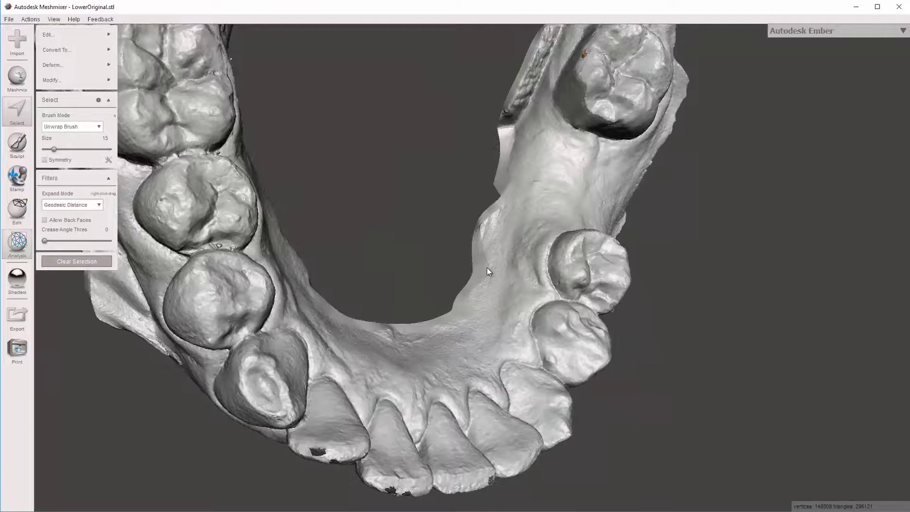
pyautogui.moveTo(471, 164); pyautogui.dragTo(416, 176, button='right')
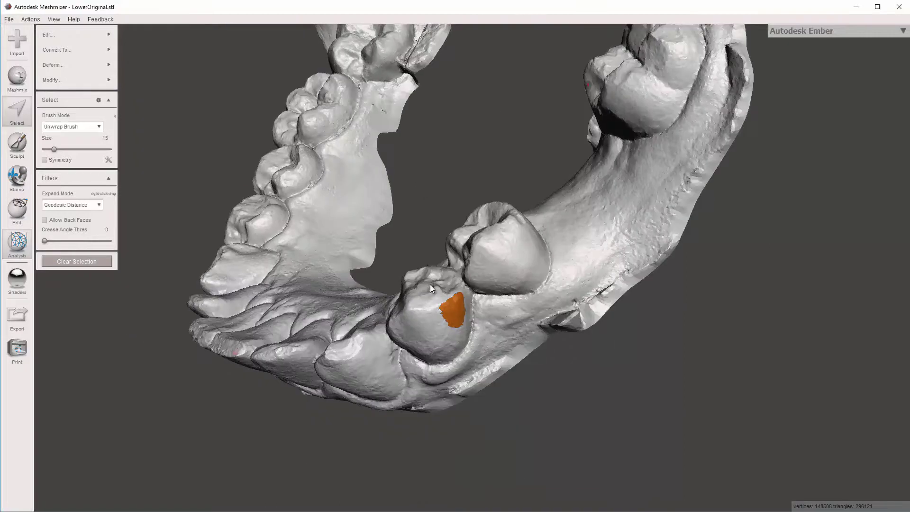
pyautogui.moveTo(430, 285); pyautogui.dragTo(431, 283, button='right')
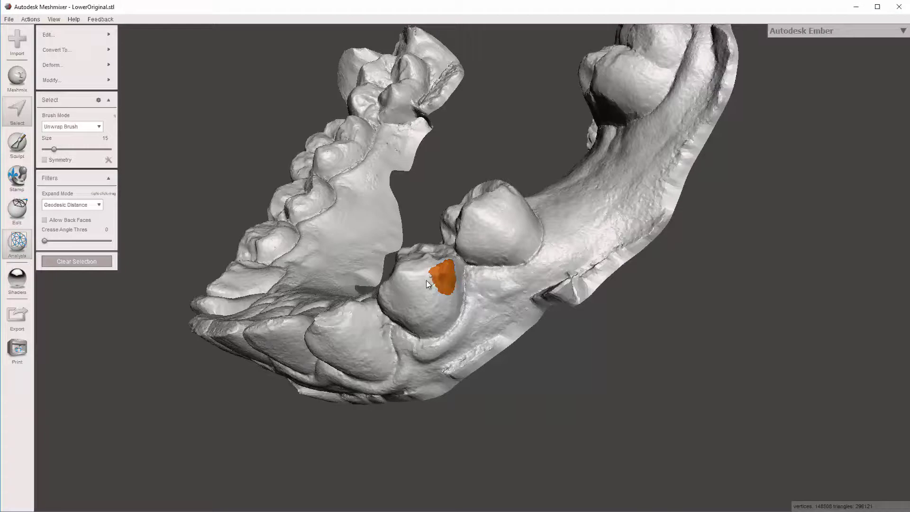
# Step: Enlarge the selection brush to size 27 and deselect the unintended patch on the premolar's outer side
pyautogui.press(']')
pyautogui.press(']')
pyautogui.press(']')
pyautogui.moveTo(425, 295); pyautogui.dragTo(421, 287)
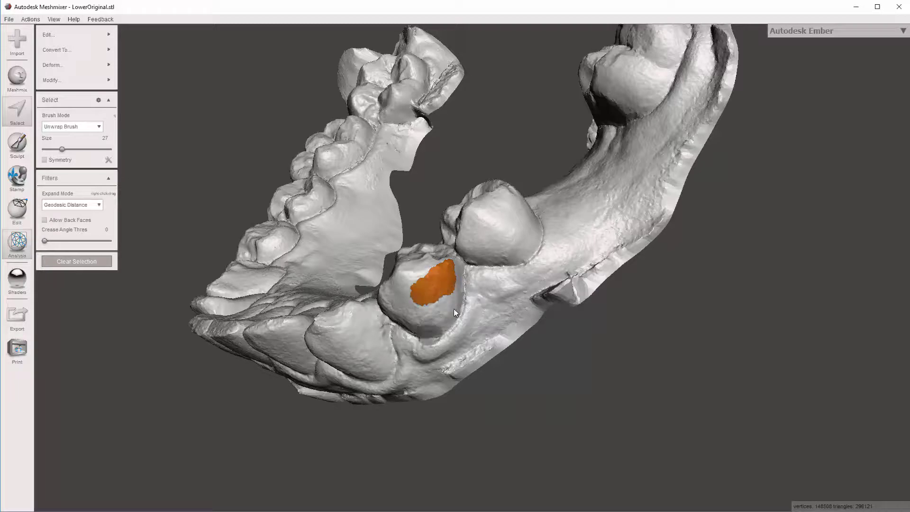
pyautogui.moveTo(431, 280)
pyautogui.keyDown('ctrl'); pyautogui.mouseDown()
pyautogui.moveTo(447, 264)
pyautogui.moveTo(445, 289)
pyautogui.moveTo(385, 276)
pyautogui.mouseUp(); pyautogui.keyUp('ctrl')
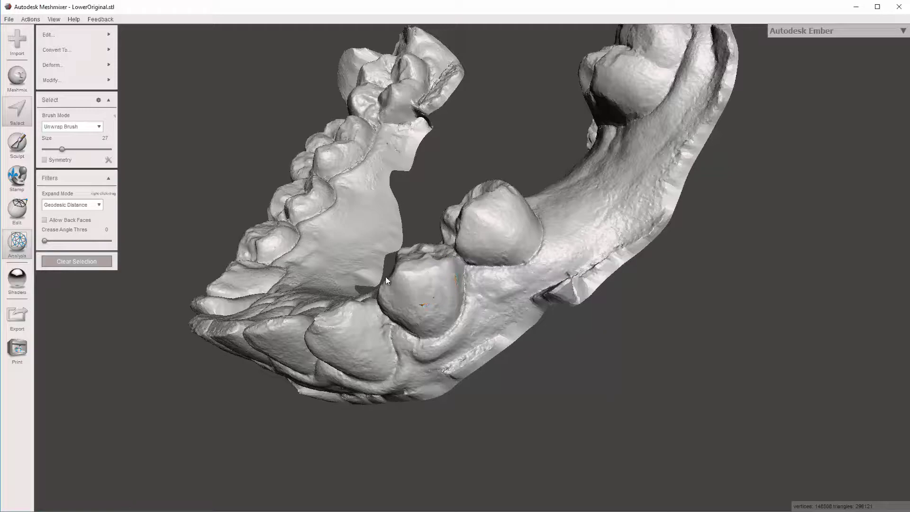
# Step: Delete the remaining selected spur on the rear molar and check the arch from above and from the front
pyautogui.moveTo(413, 235); pyautogui.dragTo(622, 155, button='right')
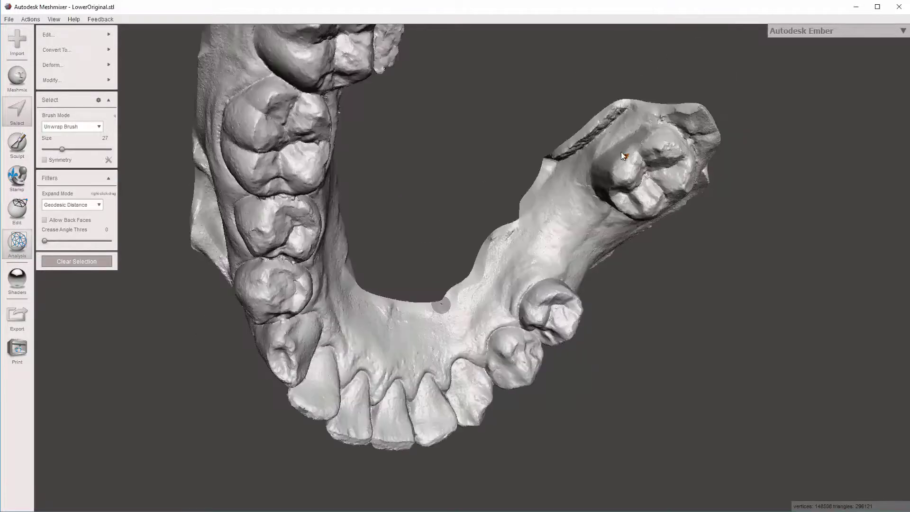
pyautogui.moveTo(457, 302); pyautogui.dragTo(431, 241, button='right')
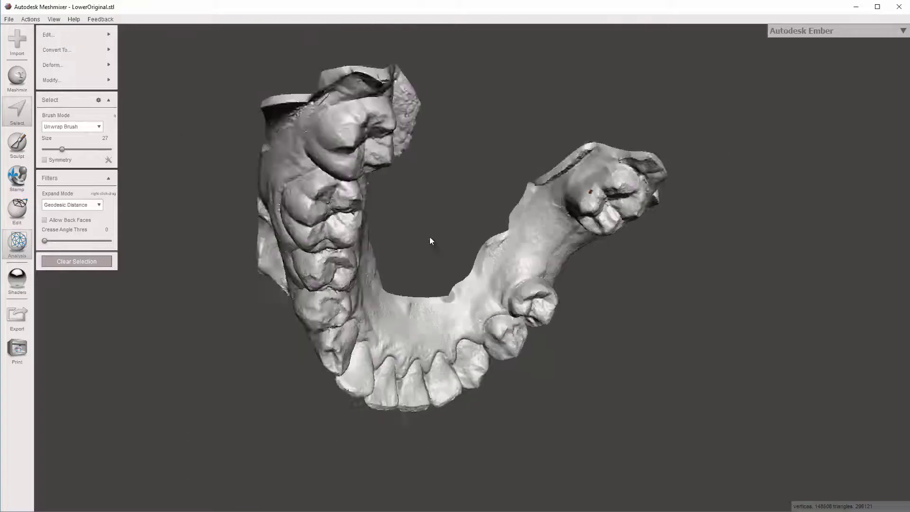
pyautogui.moveTo(470, 129); pyautogui.dragTo(473, 274, button='right')
pyautogui.press('x')
pyautogui.moveTo(478, 110); pyautogui.dragTo(413, 231, button='middle')
pyautogui.scroll(2, 403, 225)
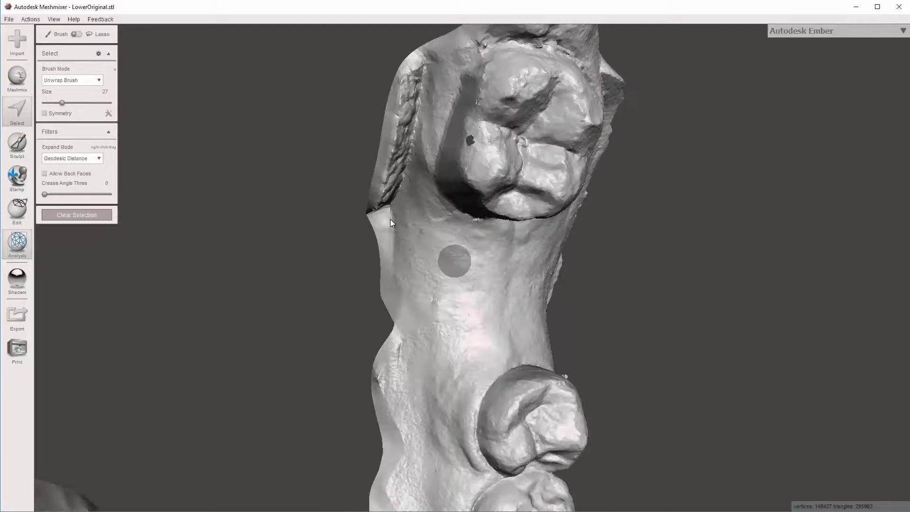
pyautogui.scroll(-6, 392, 243)
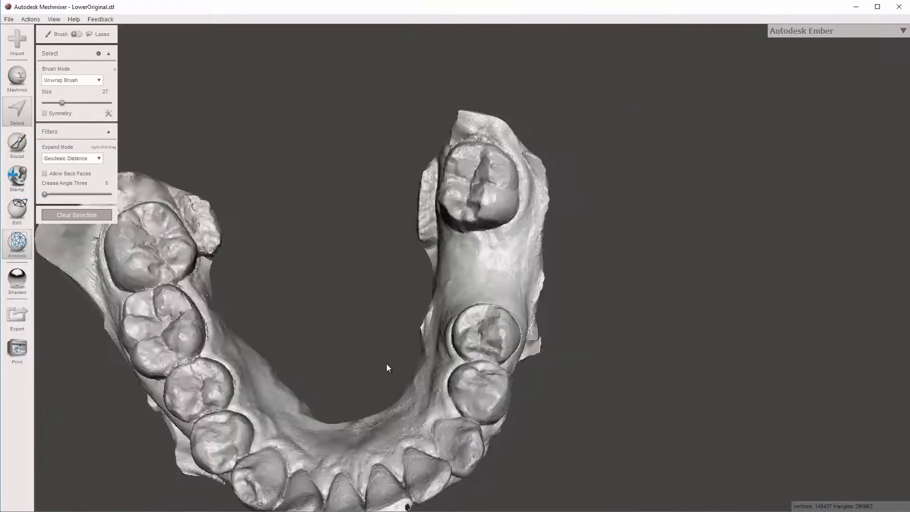
pyautogui.moveTo(390, 233); pyautogui.dragTo(375, 256, button='right')
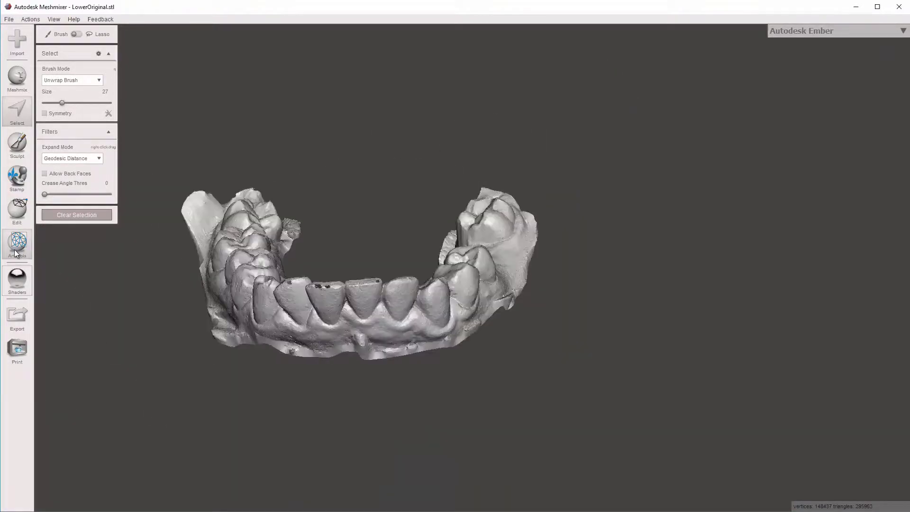
# Step: Run the mesh Inspector on the scan and examine the flagged defects and outer boundary from the front, above and beneath the arch
pyautogui.click(87, 37)
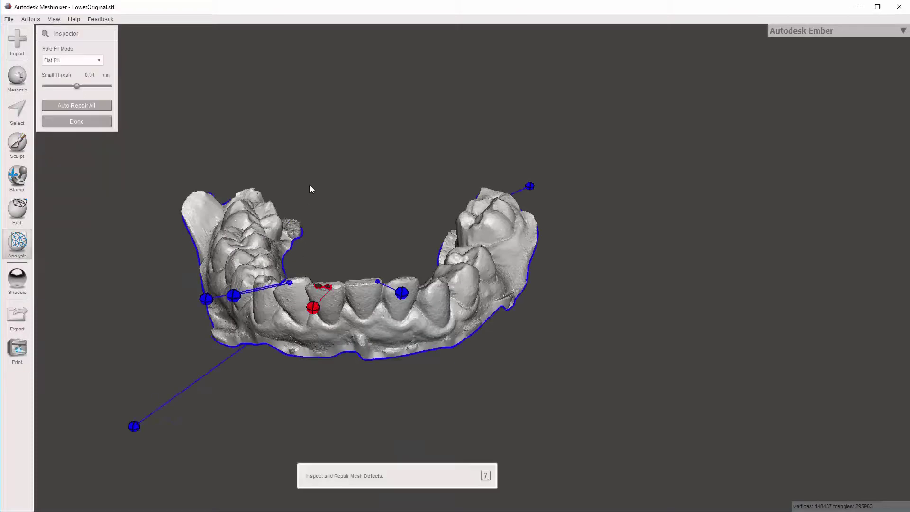
pyautogui.moveTo(337, 230); pyautogui.dragTo(380, 134, button='right')
pyautogui.moveTo(410, 205); pyautogui.dragTo(468, 423, button='right')
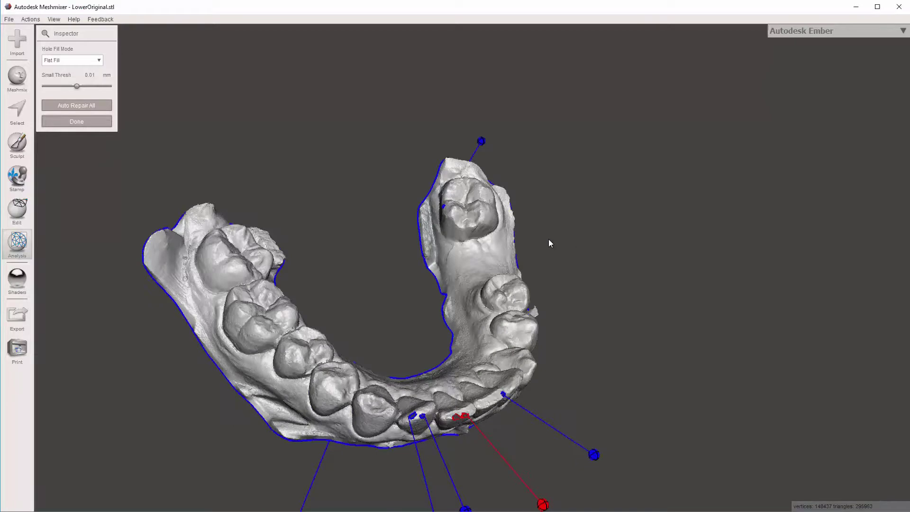
pyautogui.moveTo(548, 244); pyautogui.dragTo(278, 75, button='right')
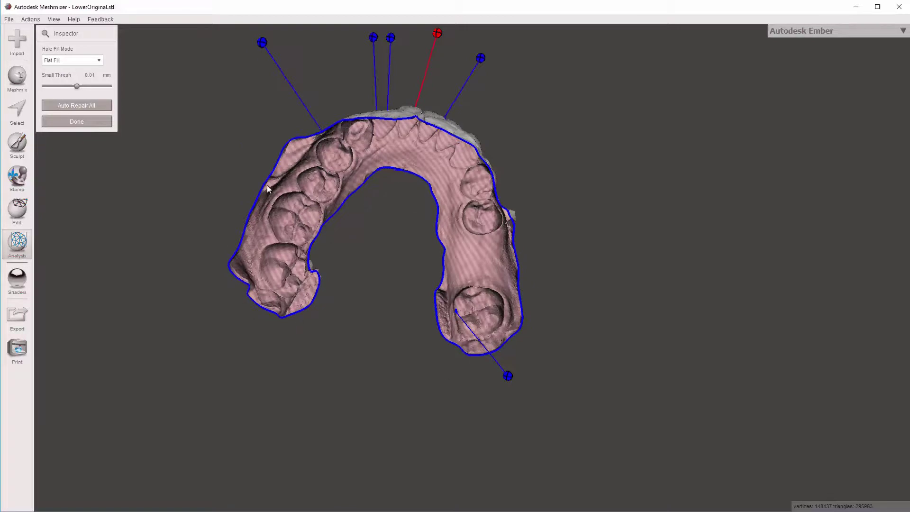
pyautogui.moveTo(247, 126); pyautogui.dragTo(287, 108, button='right')
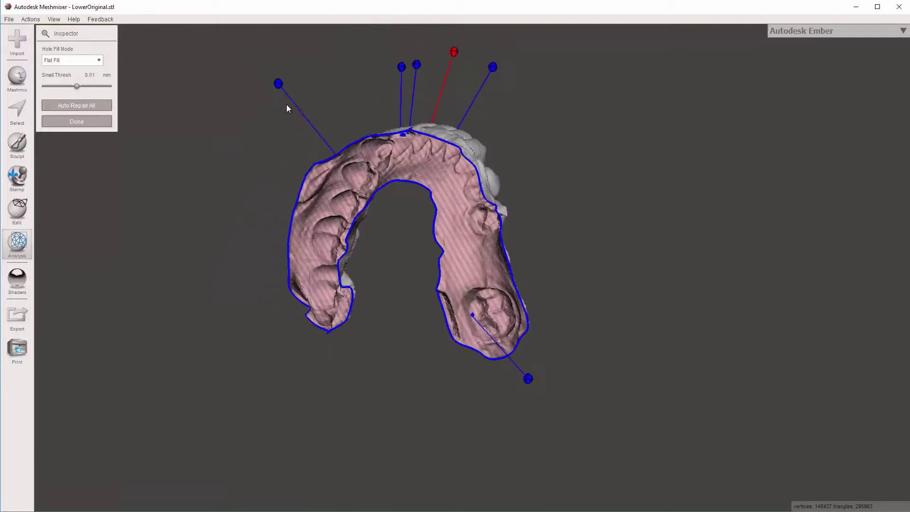
pyautogui.moveTo(351, 80); pyautogui.dragTo(298, 204, button='right')
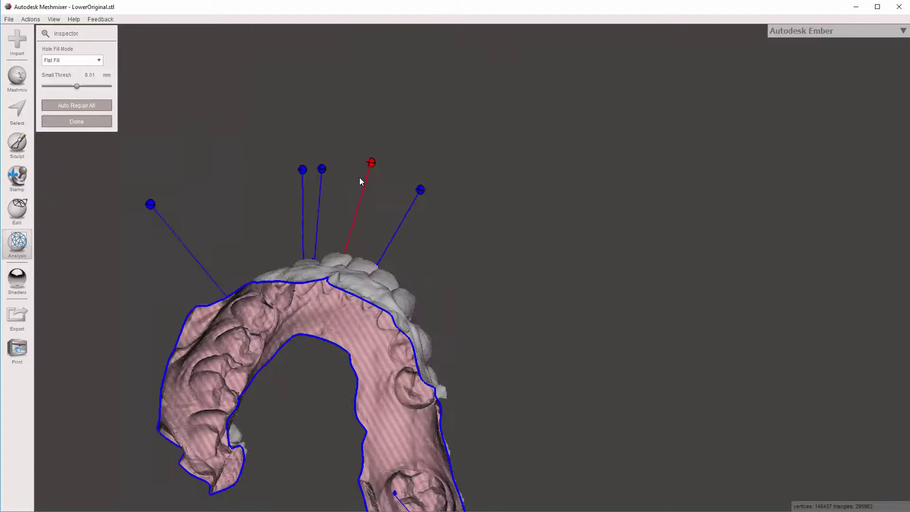
pyautogui.moveTo(359, 178); pyautogui.dragTo(59, 195, button='right')
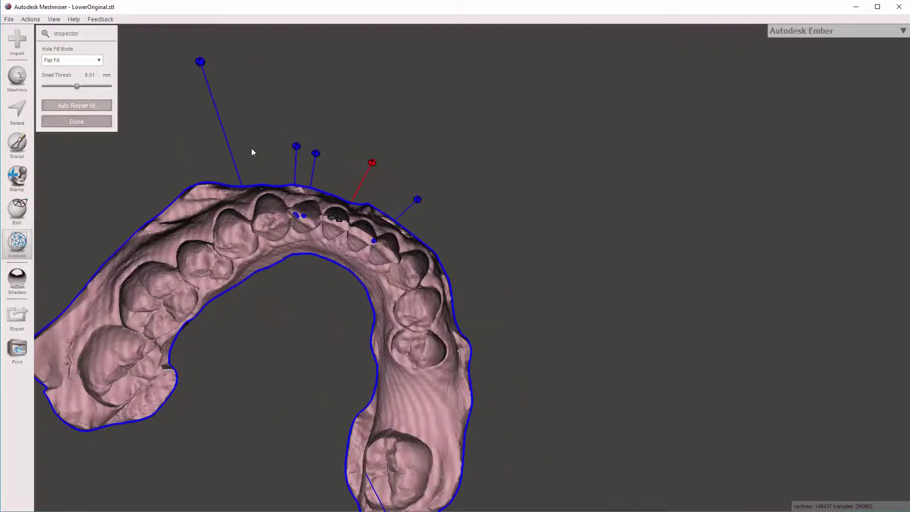
# Step: Fill the flagged holes on the front teeth and rear molar individually with Flat Fill, leaving the arch's outer boundary open
pyautogui.click(296, 146)
pyautogui.click(315, 154)
pyautogui.click(372, 163)
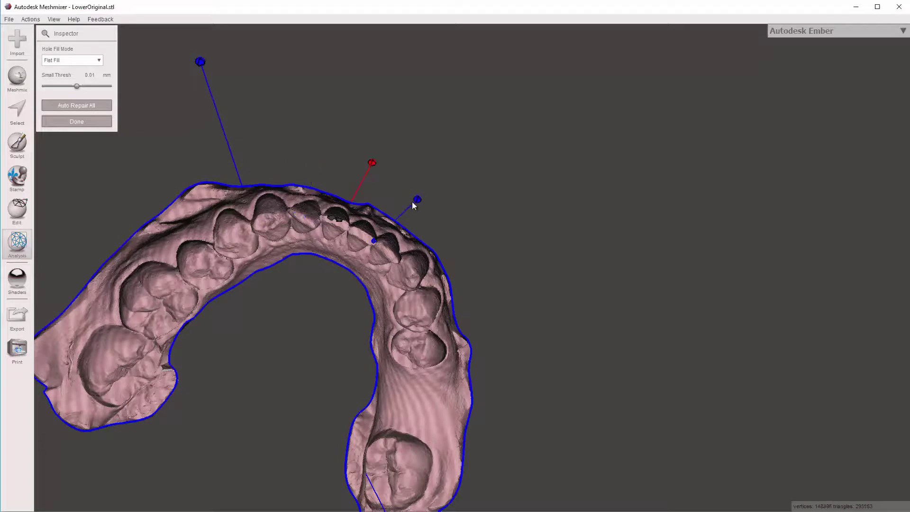
pyautogui.moveTo(490, 154); pyautogui.dragTo(298, 441, button='right')
pyautogui.click(297, 412)
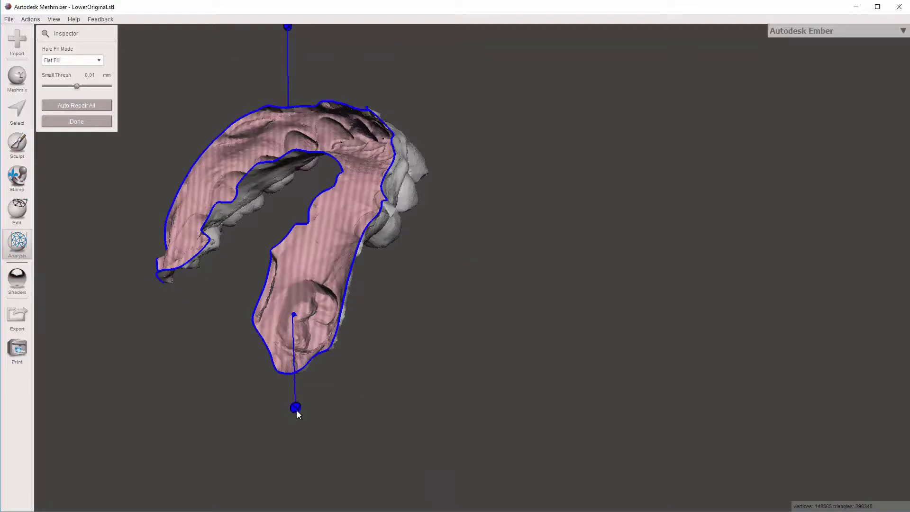
# Step: Check the filled spots on the tooth surfaces around the arch and finish the hole repair
pyautogui.moveTo(378, 179); pyautogui.dragTo(559, 104, button='right')
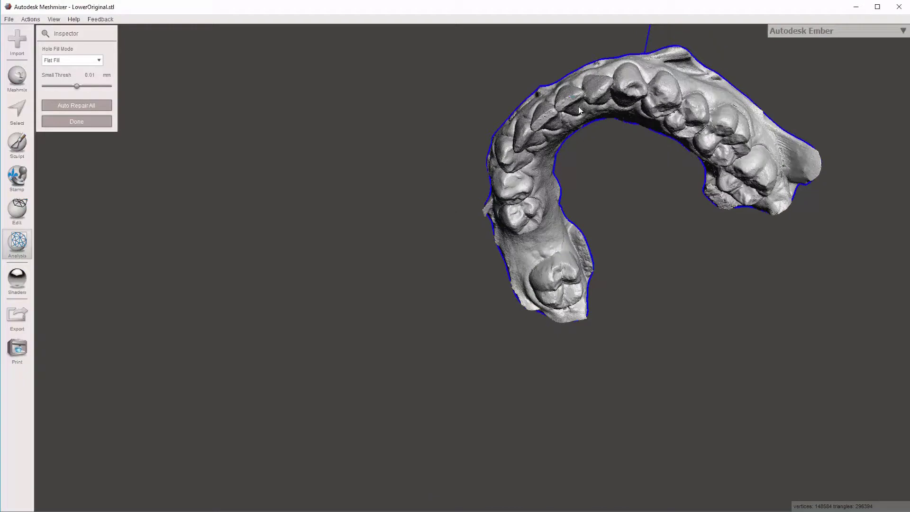
pyautogui.moveTo(775, 58); pyautogui.dragTo(835, 140, button='right')
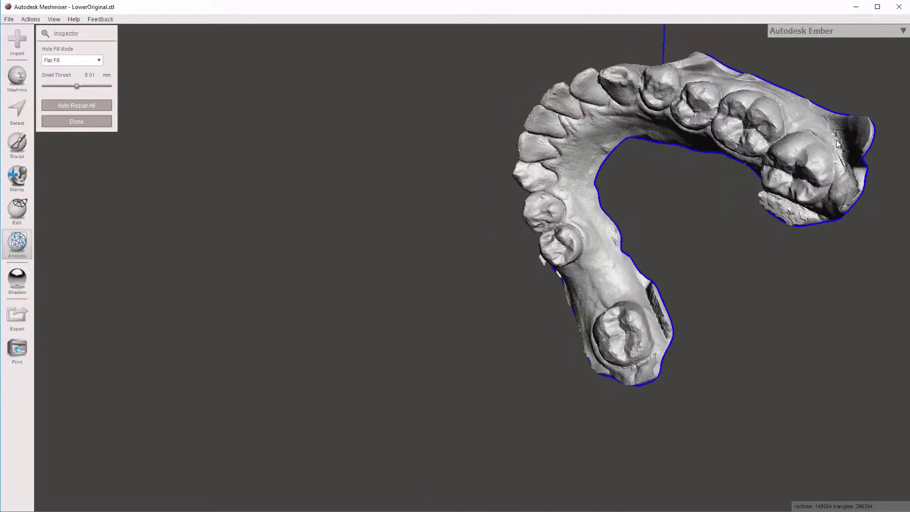
pyautogui.moveTo(804, 191); pyautogui.dragTo(673, 180, button='right')
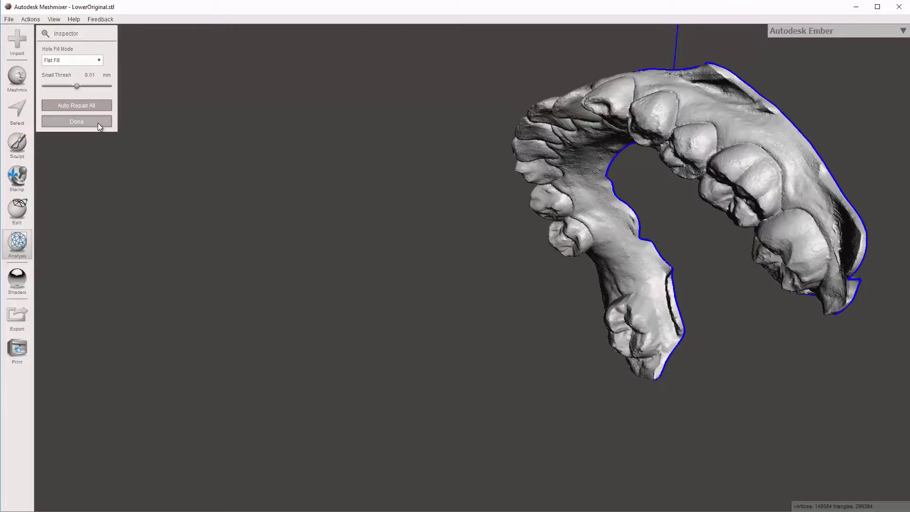
pyautogui.click(97, 122)
# Step: Rerun the Inspector, check the incisor edges up close for remaining defects, and close the inspection
pyautogui.click(84, 39)
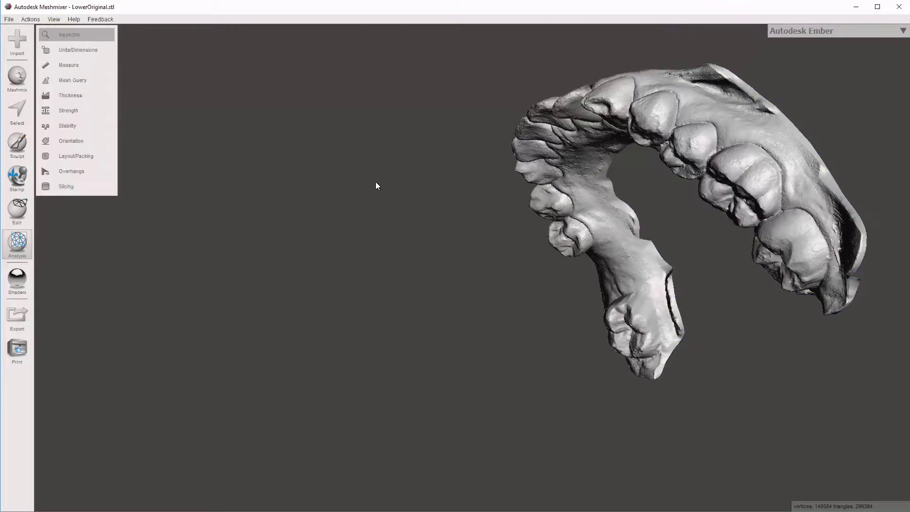
pyautogui.moveTo(376, 181)
pyautogui.mouseDown(button='right')
pyautogui.moveTo(529, 158)
pyautogui.moveTo(451, 111)
pyautogui.mouseUp(button='right')
pyautogui.moveTo(397, 138); pyautogui.dragTo(498, 119, button='right')
pyautogui.moveTo(459, 259); pyautogui.dragTo(491, 223, button='middle')
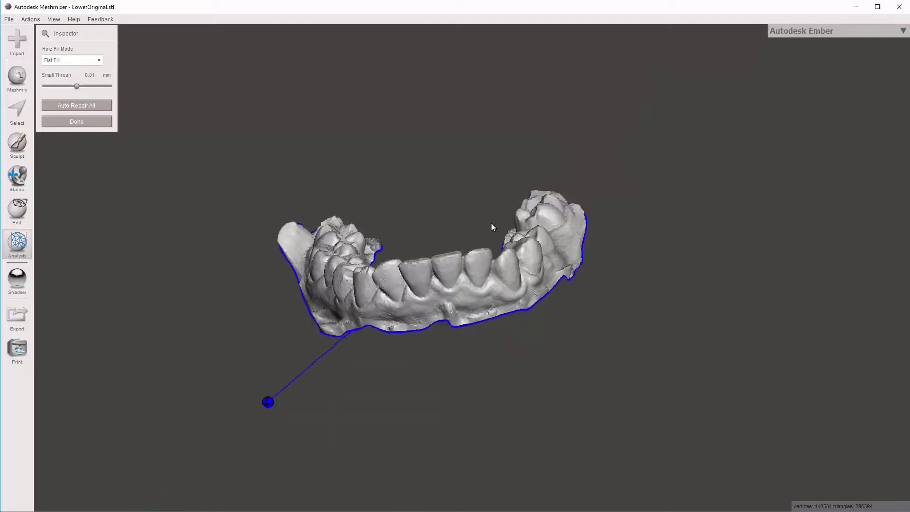
pyautogui.moveTo(491, 223); pyautogui.dragTo(493, 289, button='right')
pyautogui.scroll(5, 418, 252)
pyautogui.moveTo(411, 219); pyautogui.dragTo(370, 288, button='right')
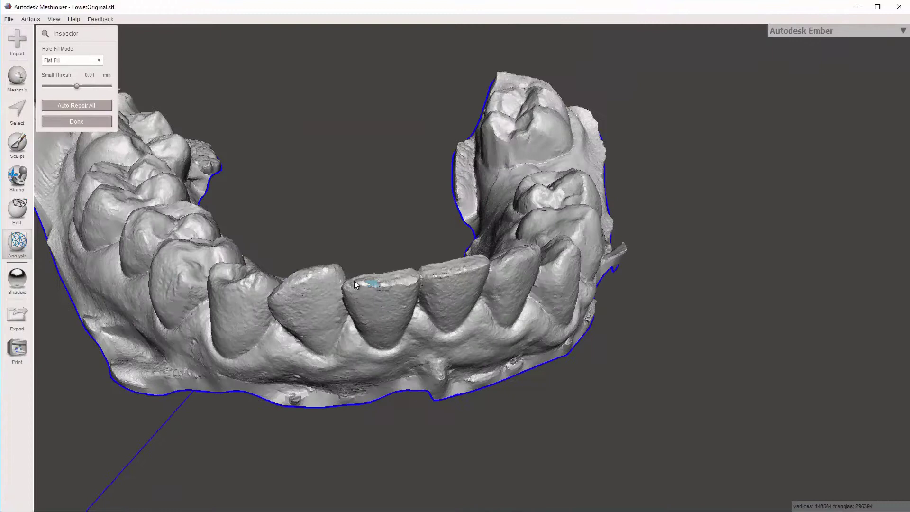
pyautogui.moveTo(392, 248); pyautogui.dragTo(385, 261, button='right')
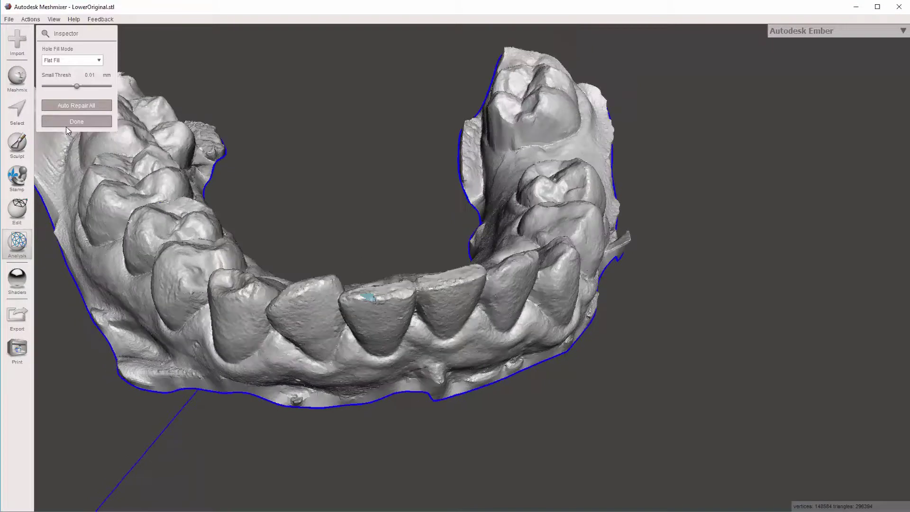
pyautogui.click(67, 123)
# Step: Clear the face groups on the entire mesh, deselect it, and check the teeth from above
pyautogui.scroll(-1, 372, 222)
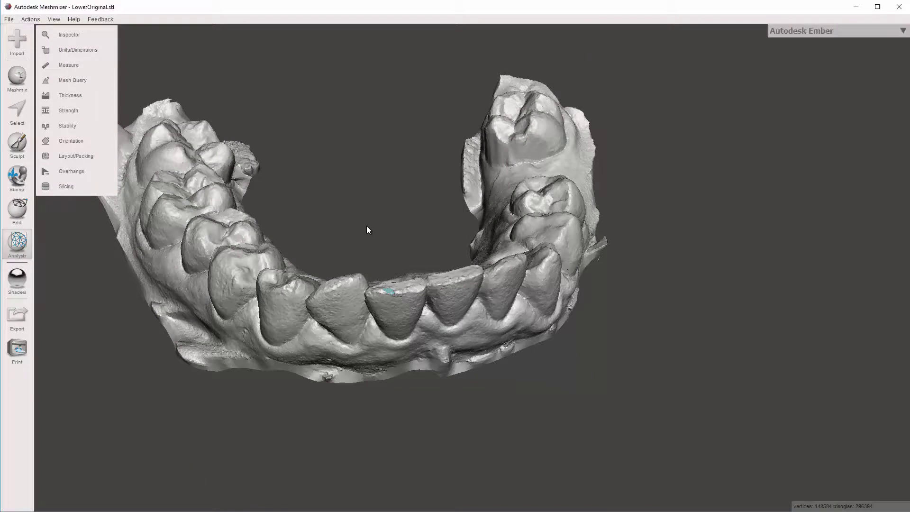
pyautogui.hotkey('ctrl', 'a')
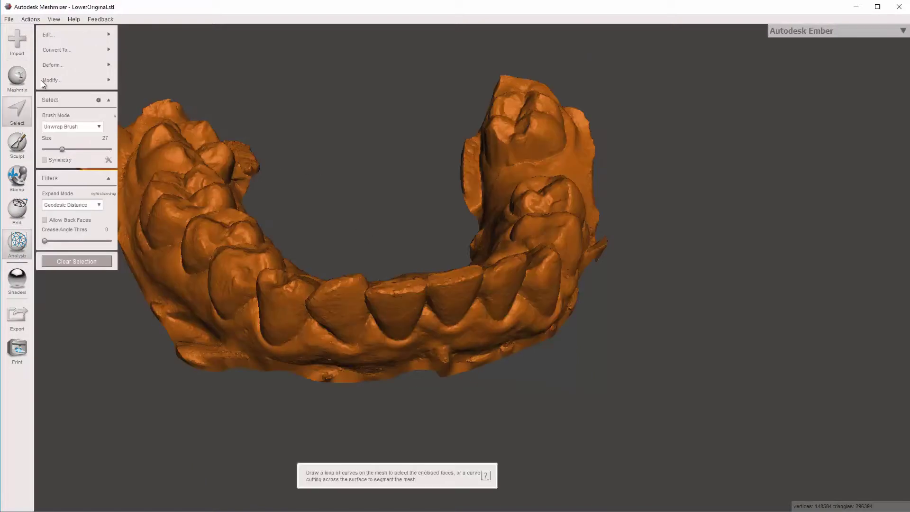
pyautogui.click(57, 79)
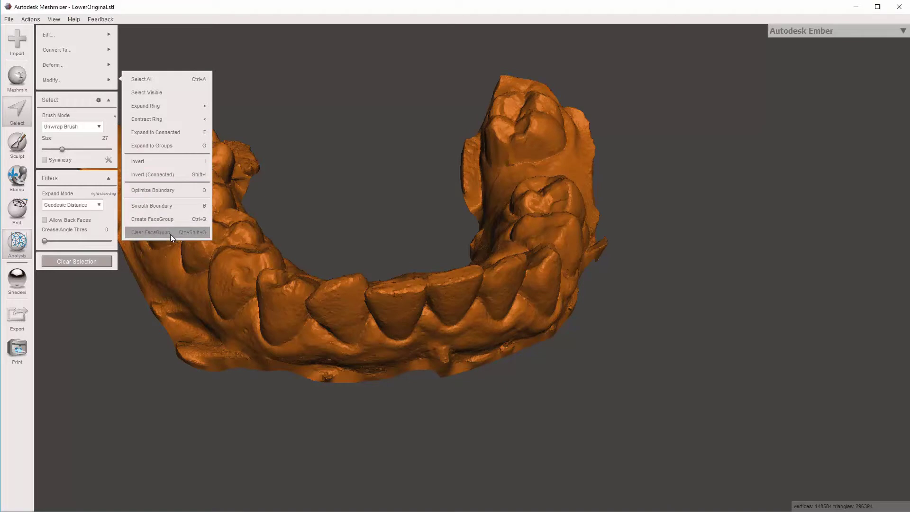
pyautogui.press('Escape')
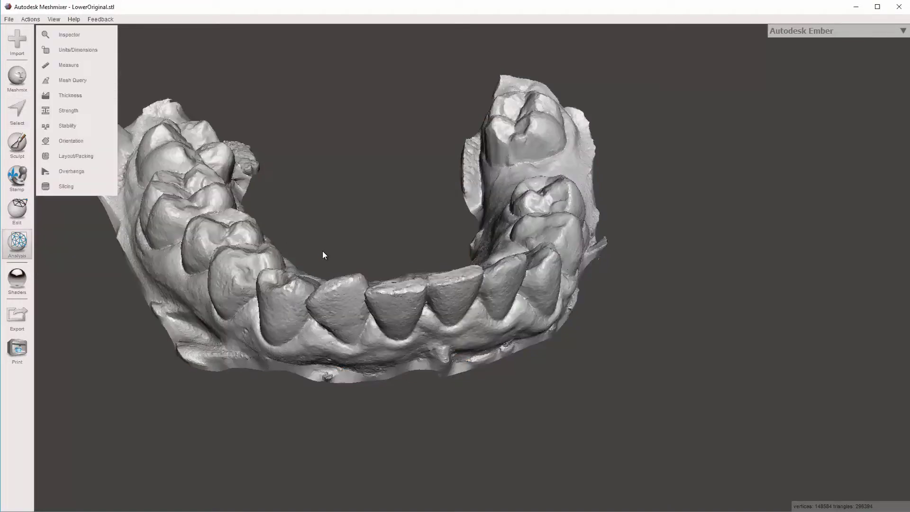
pyautogui.moveTo(395, 272); pyautogui.dragTo(377, 100, button='right')
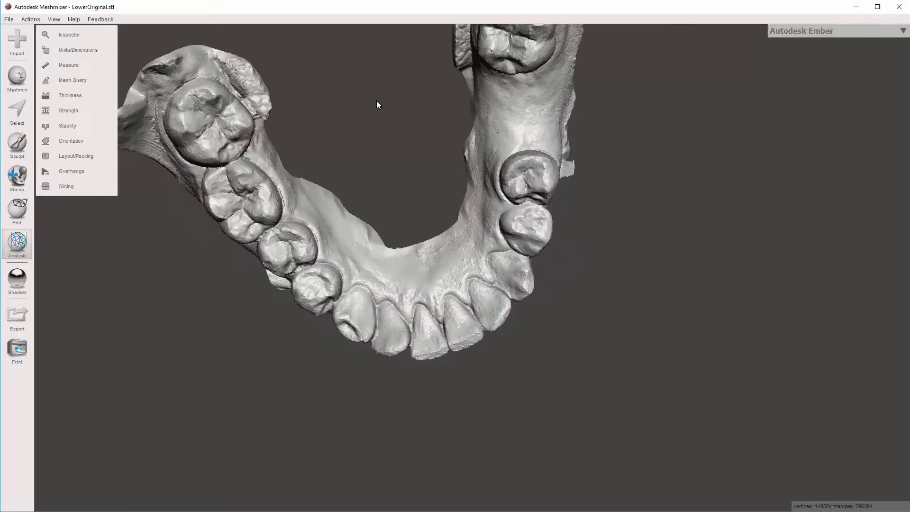